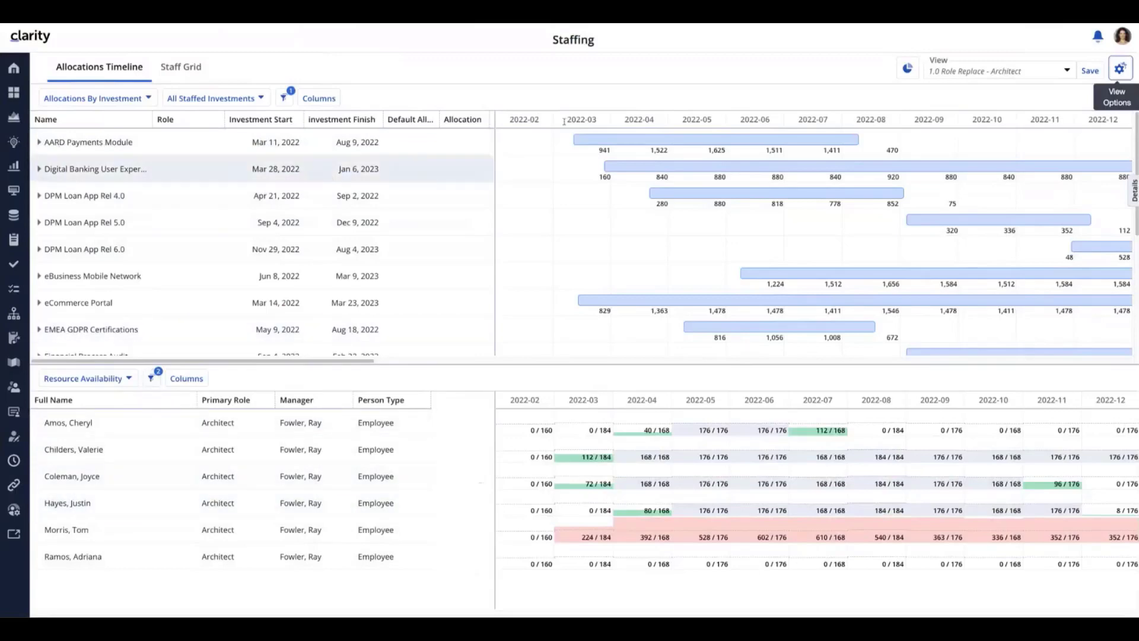
Examine the Staffing and Resource attributes offered as columns for the allocations, and the resource availability filter
click(310, 104)
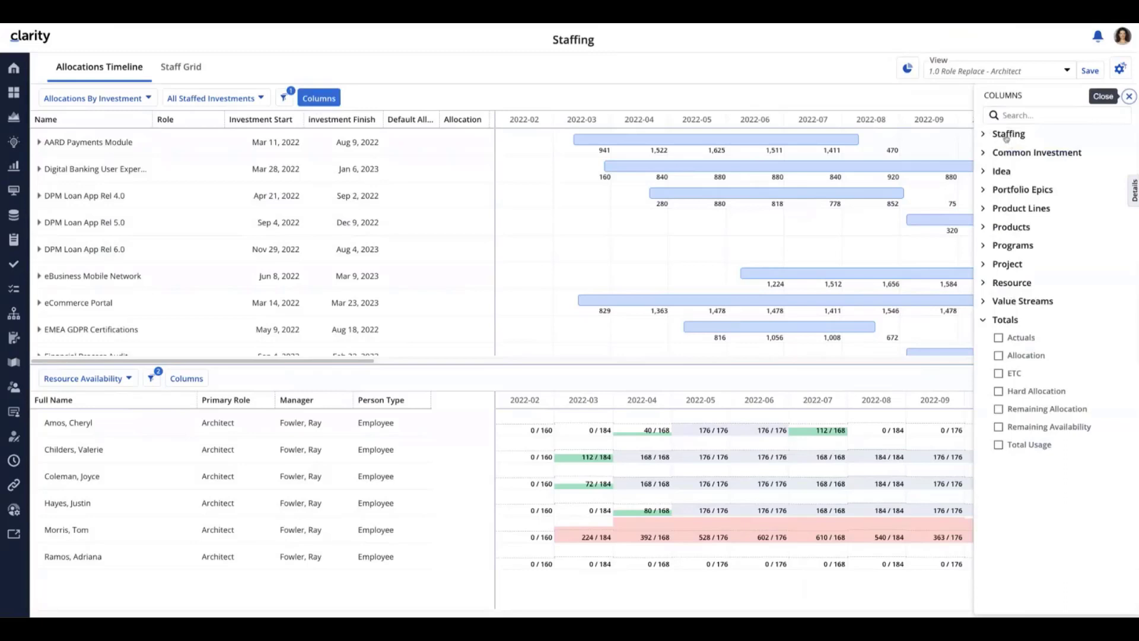
click(985, 137)
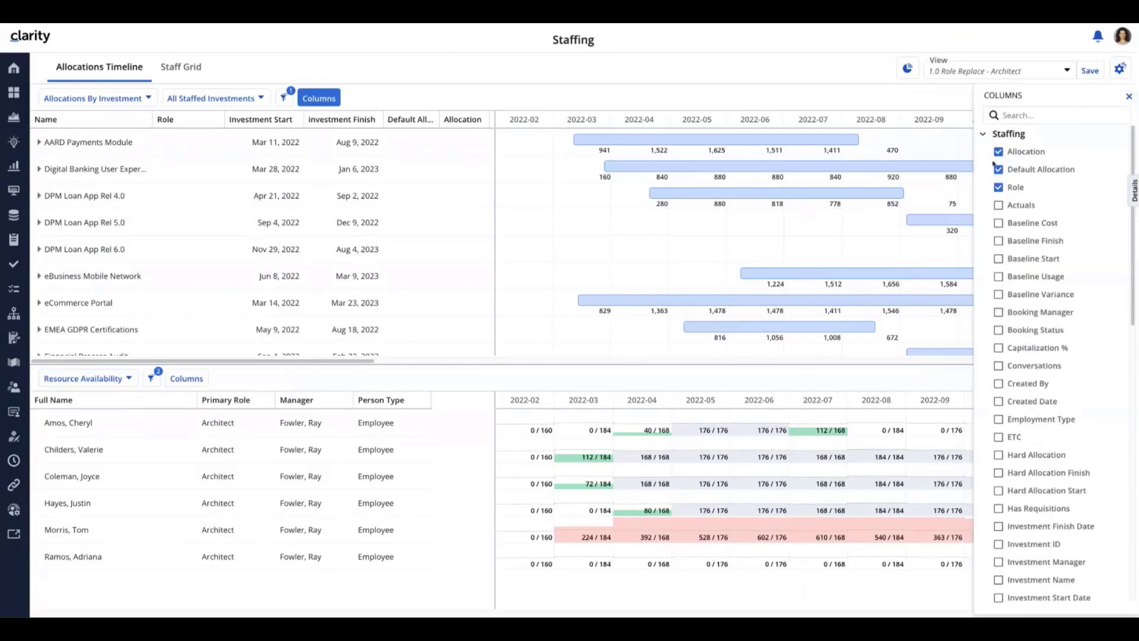
click(984, 137)
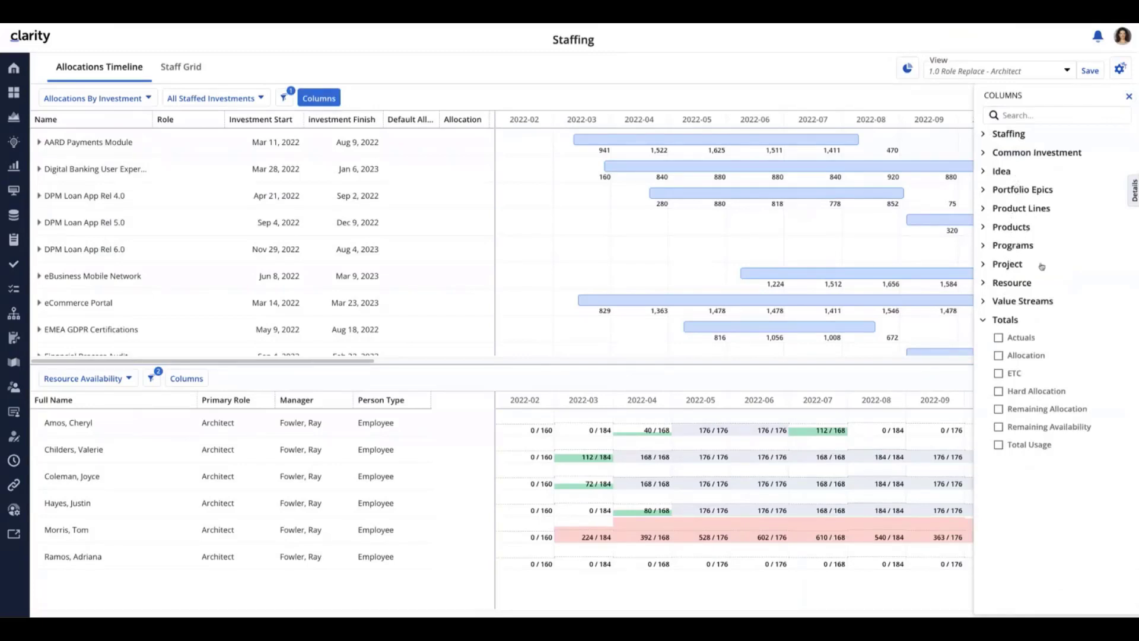
click(984, 283)
click(984, 285)
click(1129, 98)
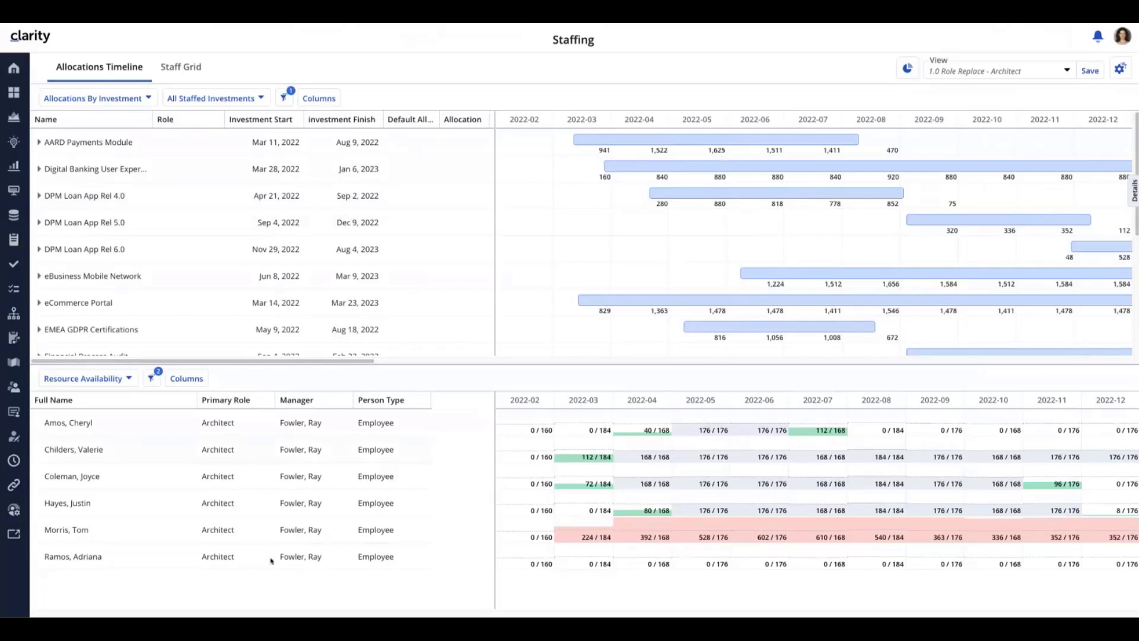
click(152, 379)
Replace the Architect role on AARD Payments Module with the last architect in the resource availability list, keeping the default dates and 100% allocation
click(39, 142)
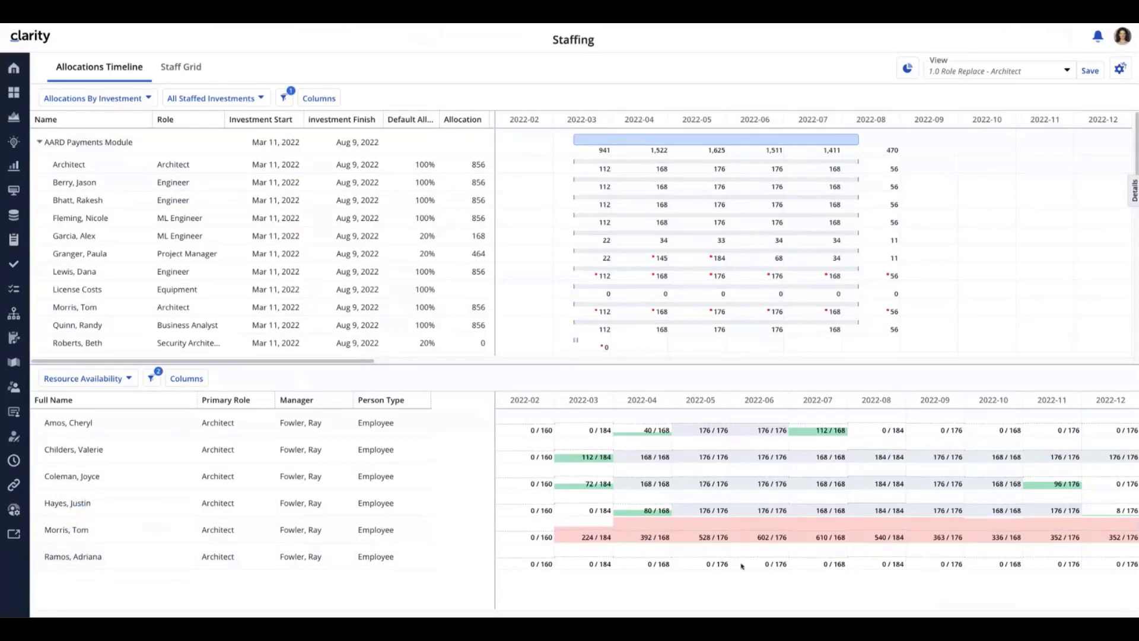
drag(84, 562, 79, 164)
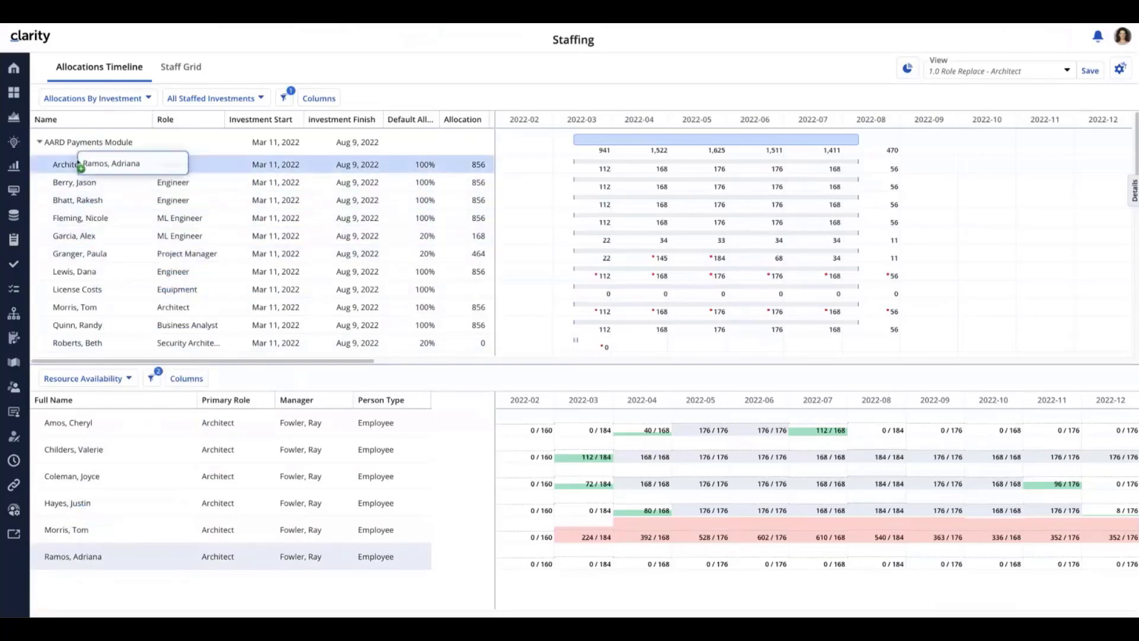
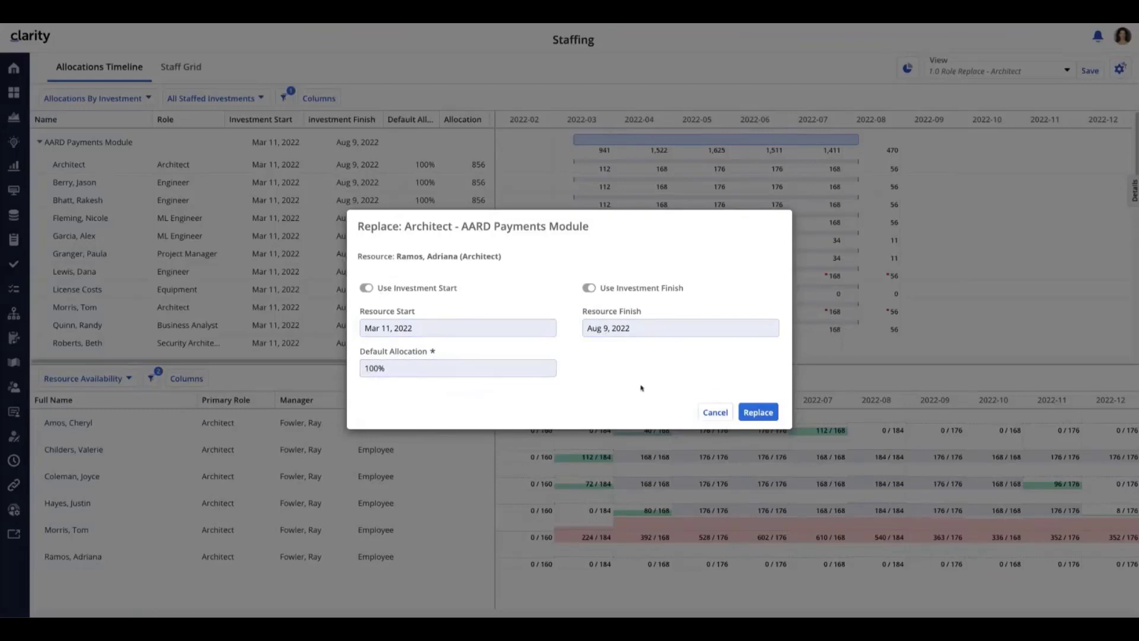
click(759, 413)
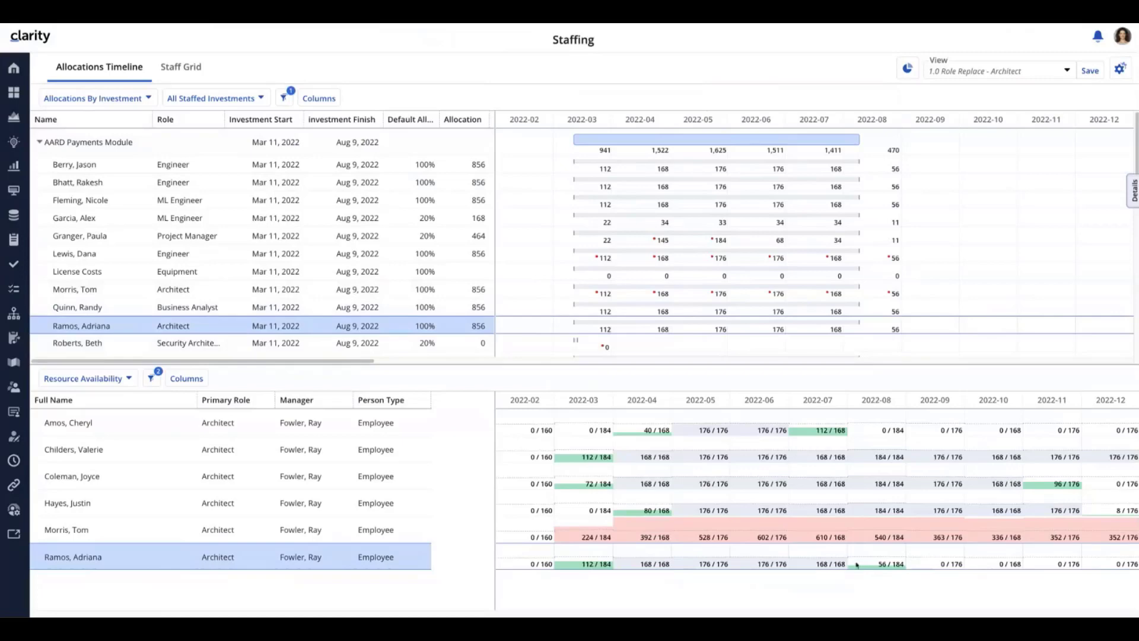
Set the newly staffed architect's default allocation on AARD Payments Module to 50%
click(425, 325)
text(50)
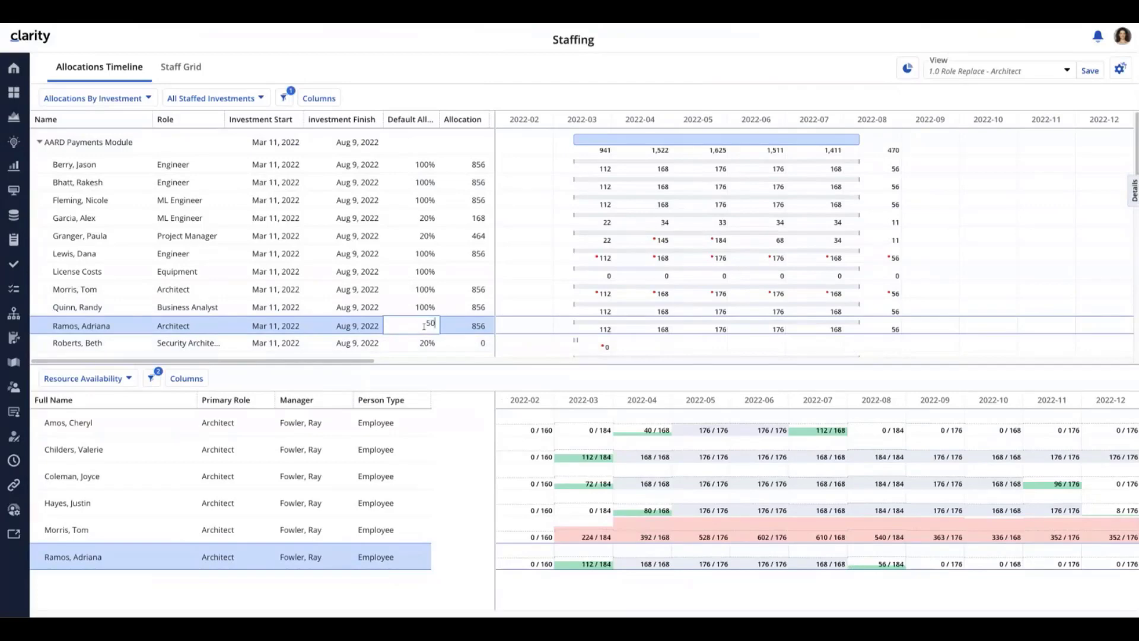
key(Return)
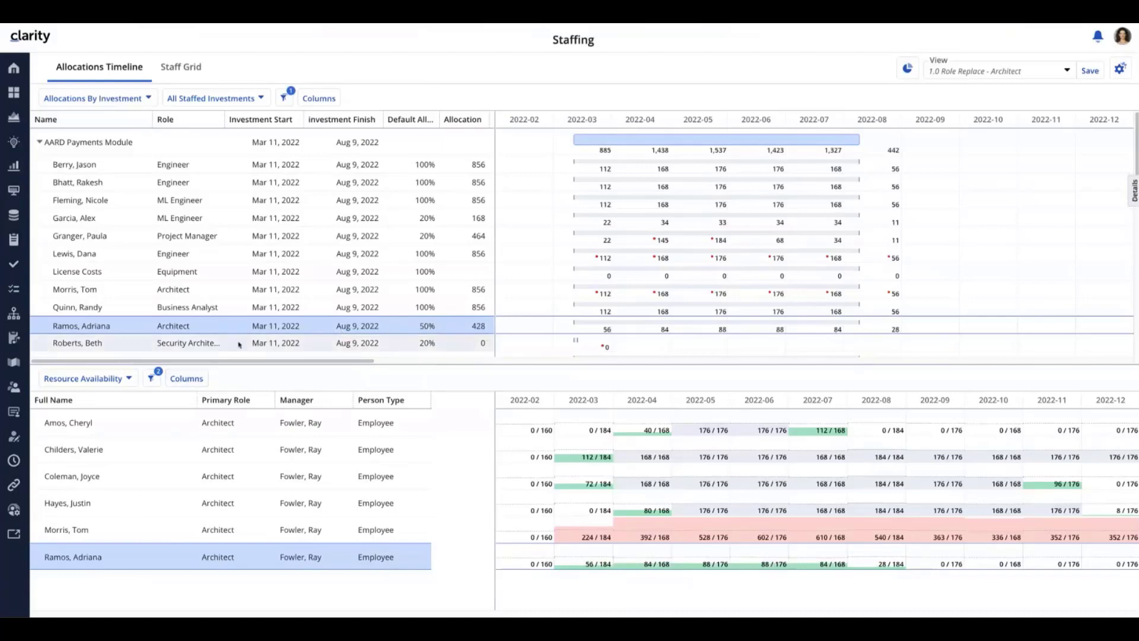
Set the newly staffed architect's resource finish date to Jul 31, 2022 in the allocation details
right_click(283, 327)
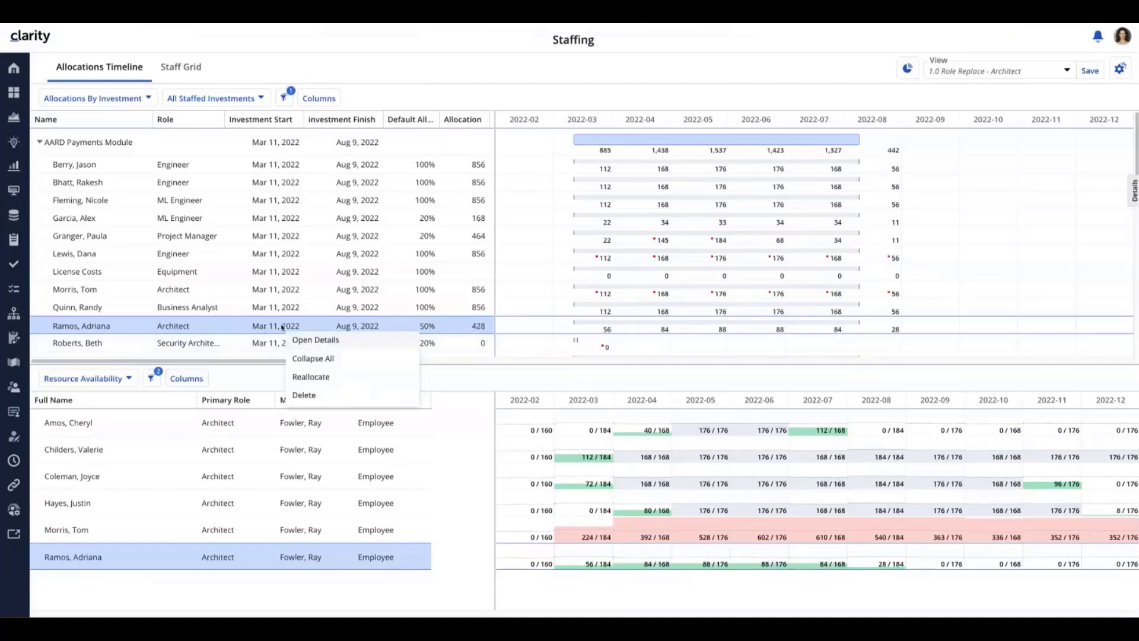
click(303, 345)
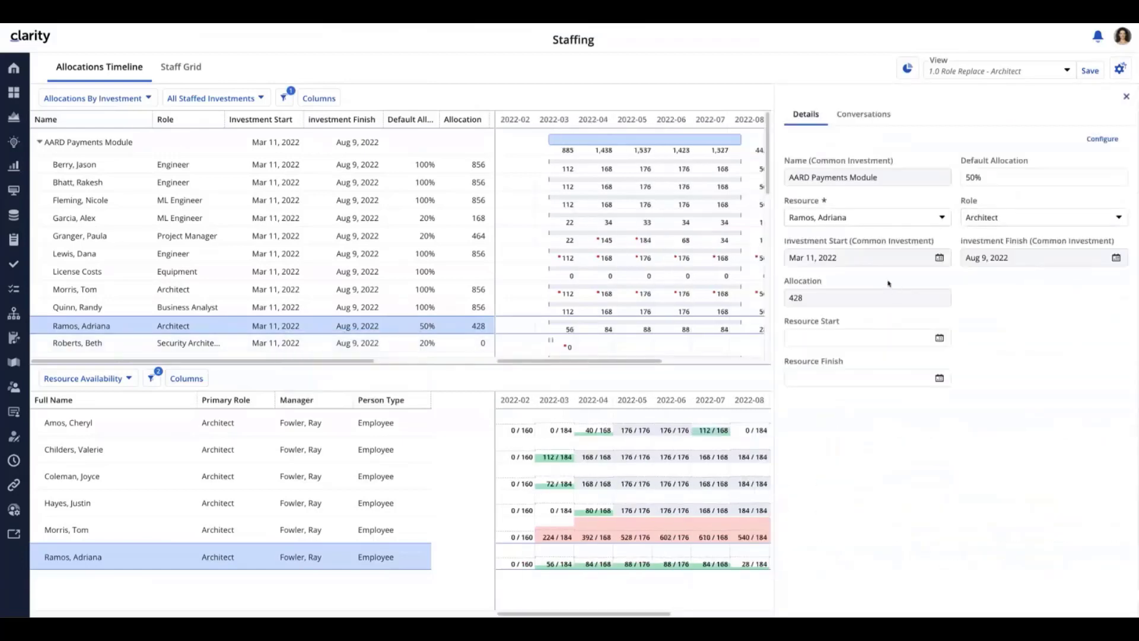
click(970, 173)
click(864, 371)
click(939, 378)
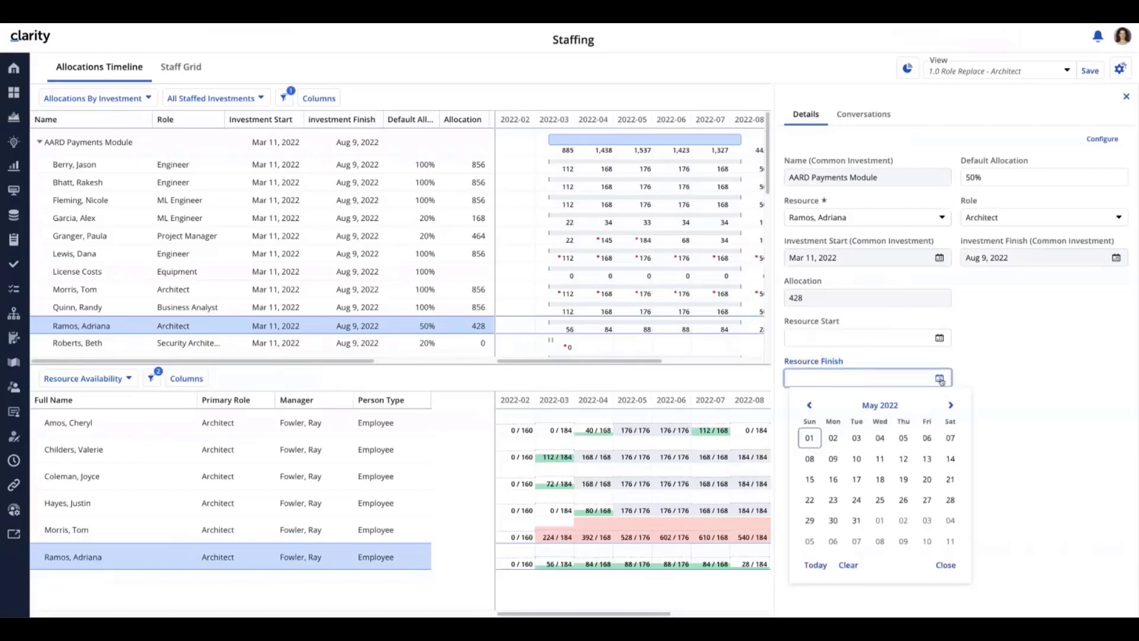
click(950, 406)
click(950, 406)
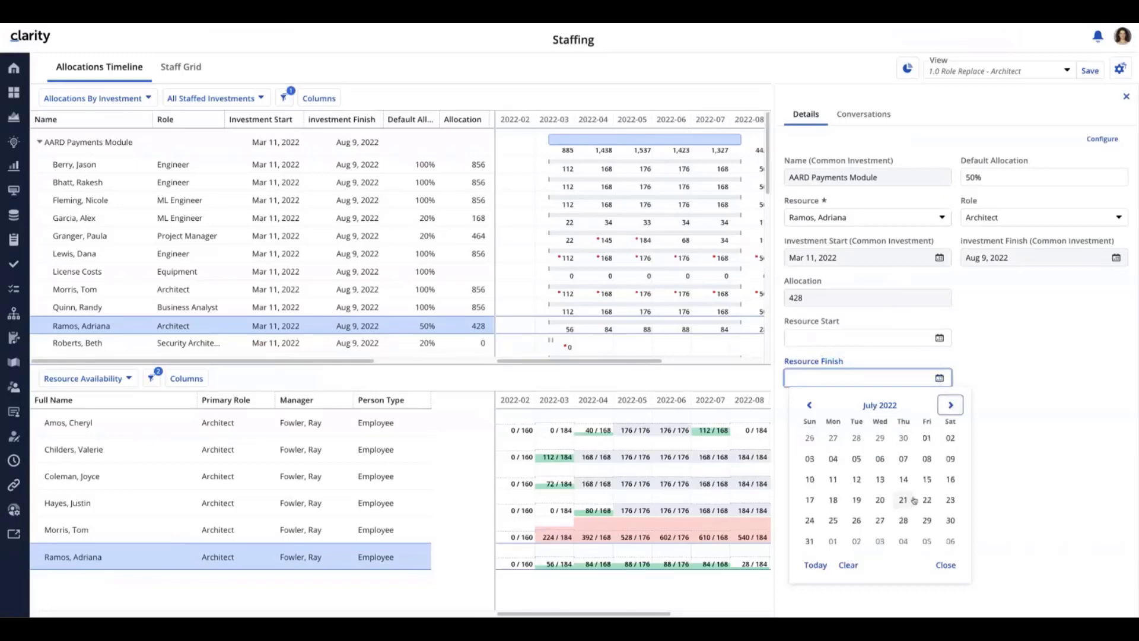
click(809, 541)
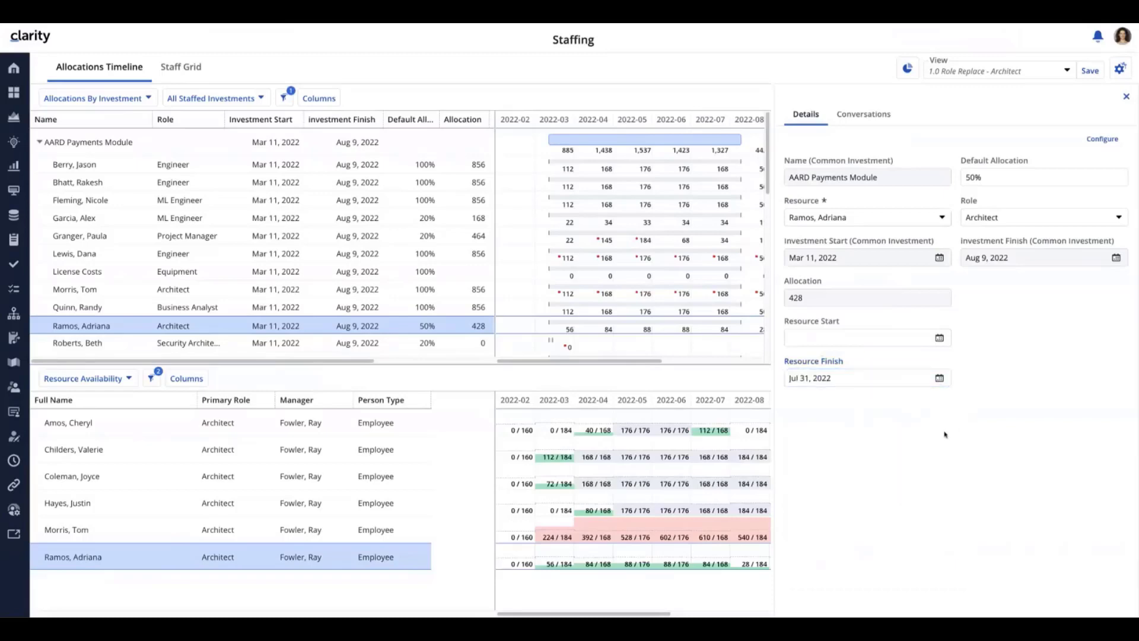
click(1126, 97)
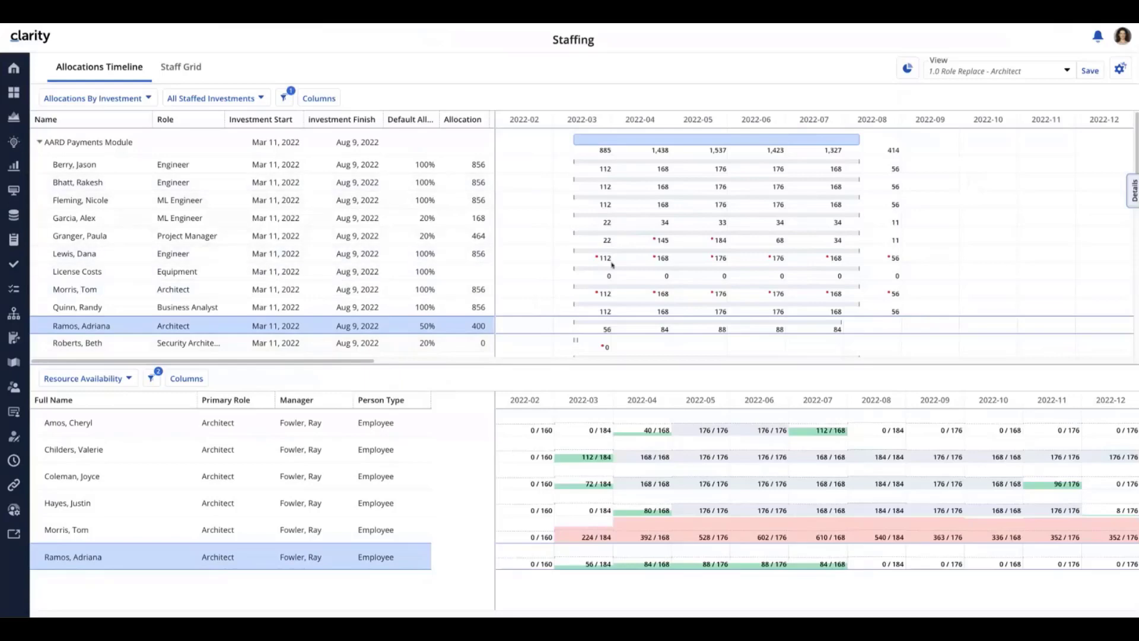
click(1133, 192)
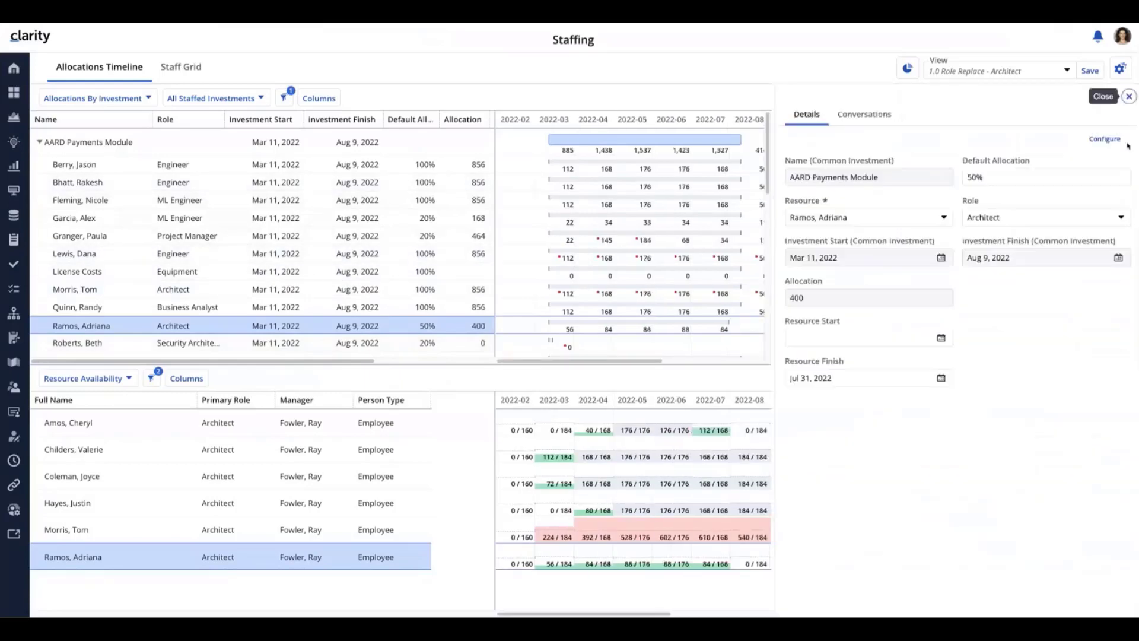
click(1129, 97)
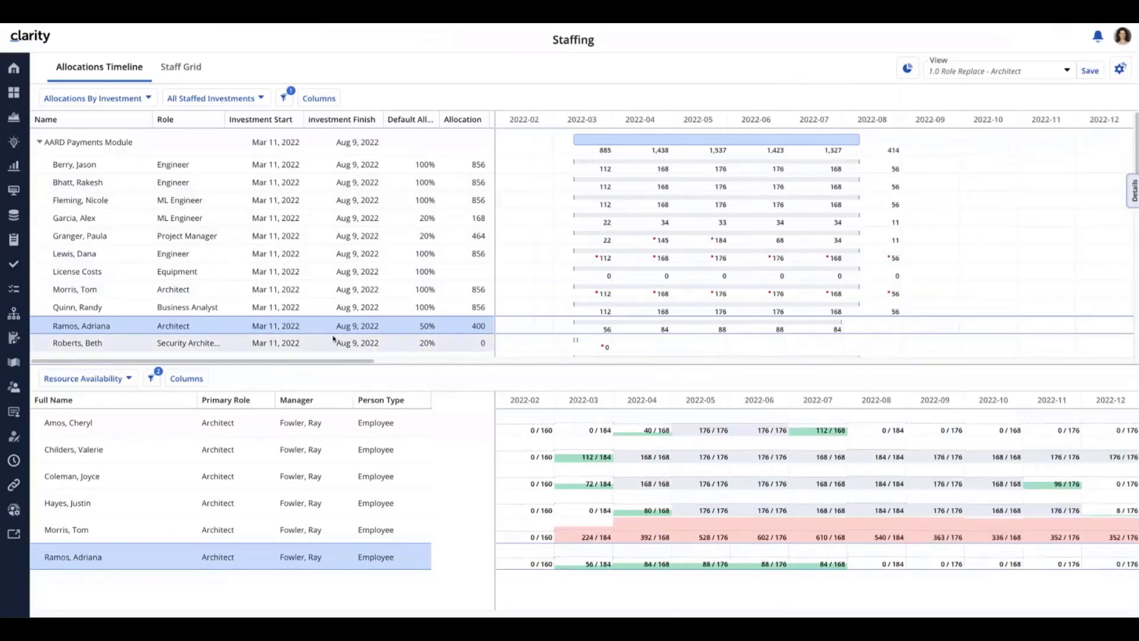
Reallocate the newly staffed architect on AARD Payments Module using the investment finish date and a 75% default allocation
right_click(157, 329)
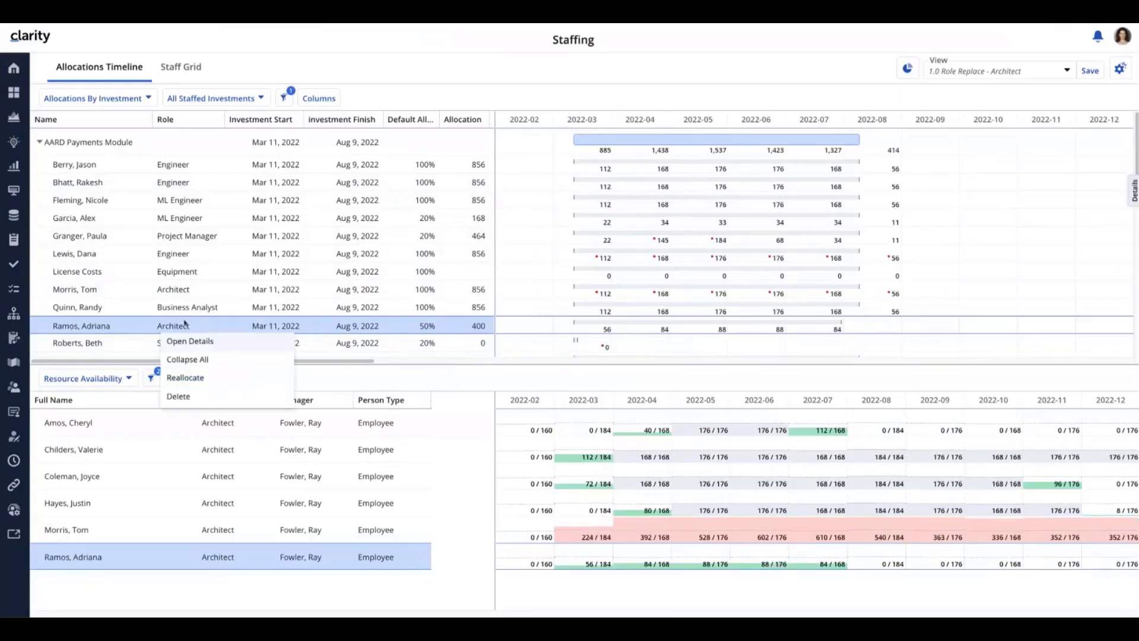
click(186, 381)
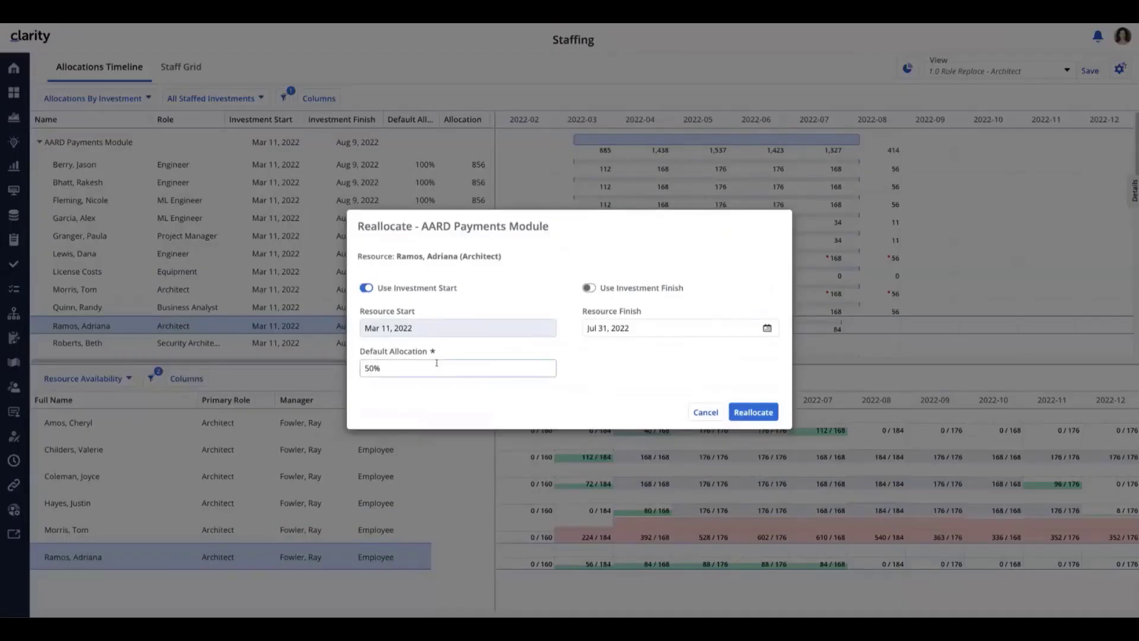
click(589, 289)
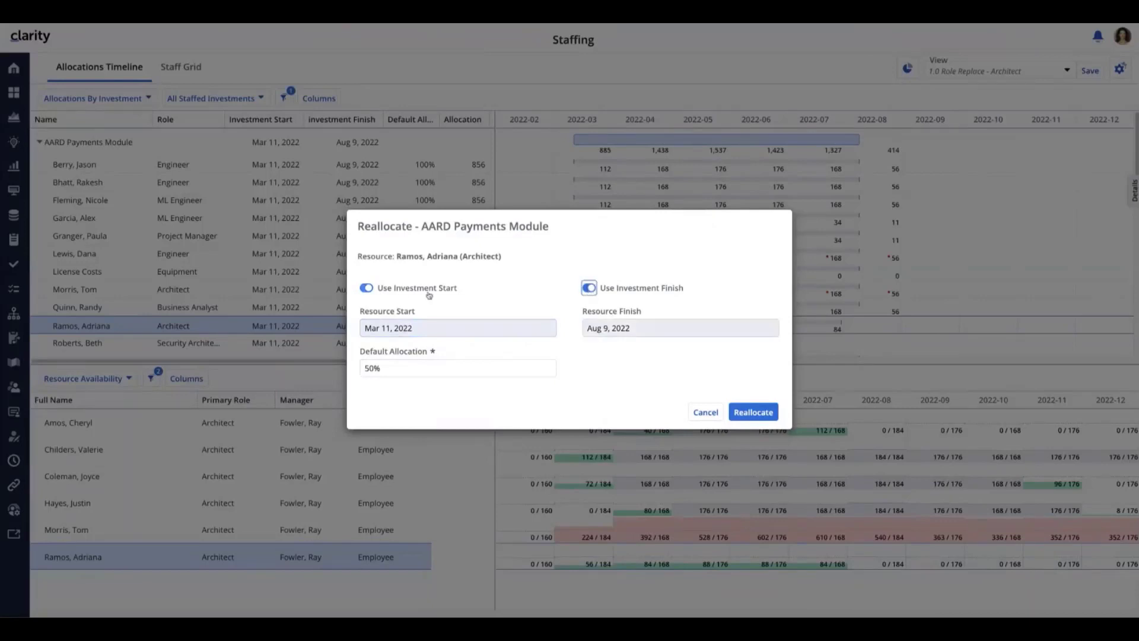
click(591, 290)
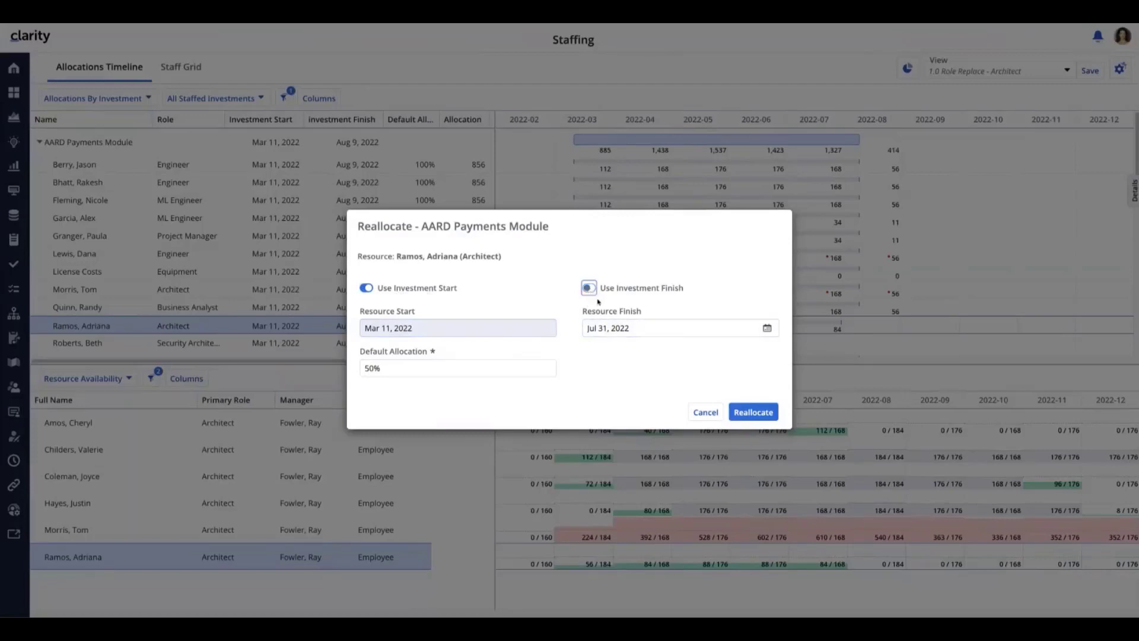
click(589, 288)
click(366, 369)
drag(366, 369, 355, 372)
text(75)
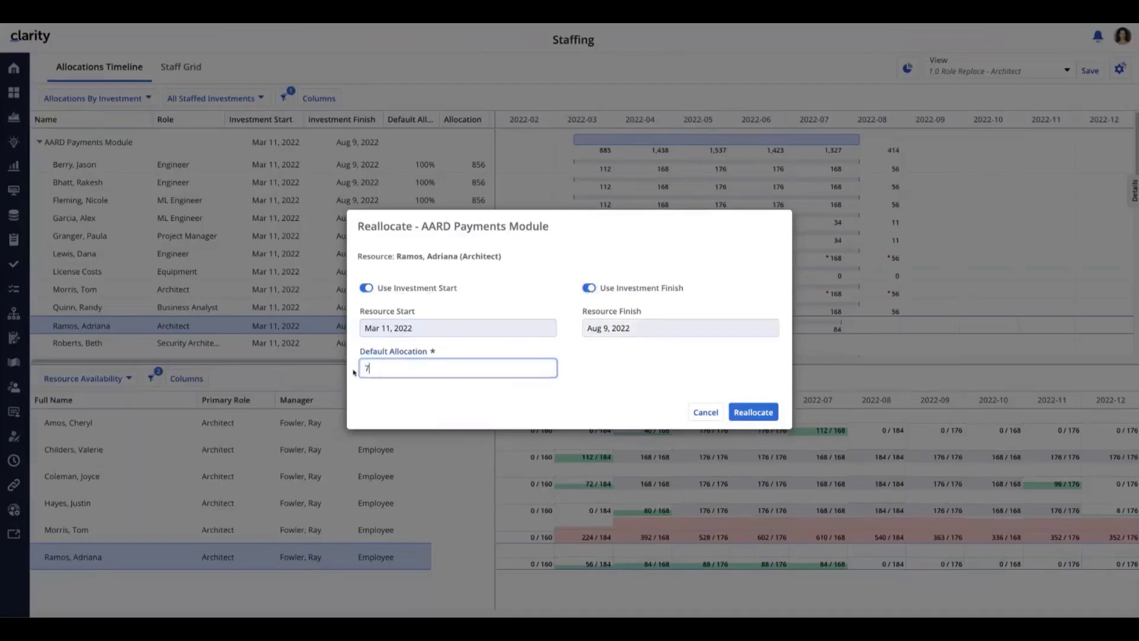
click(560, 383)
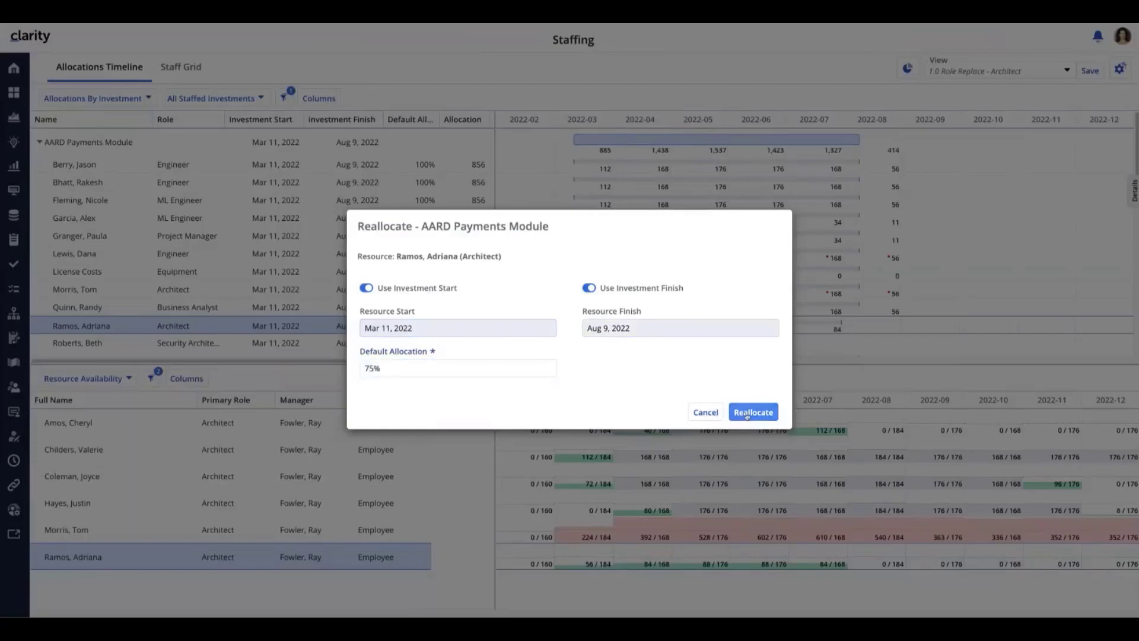
click(709, 413)
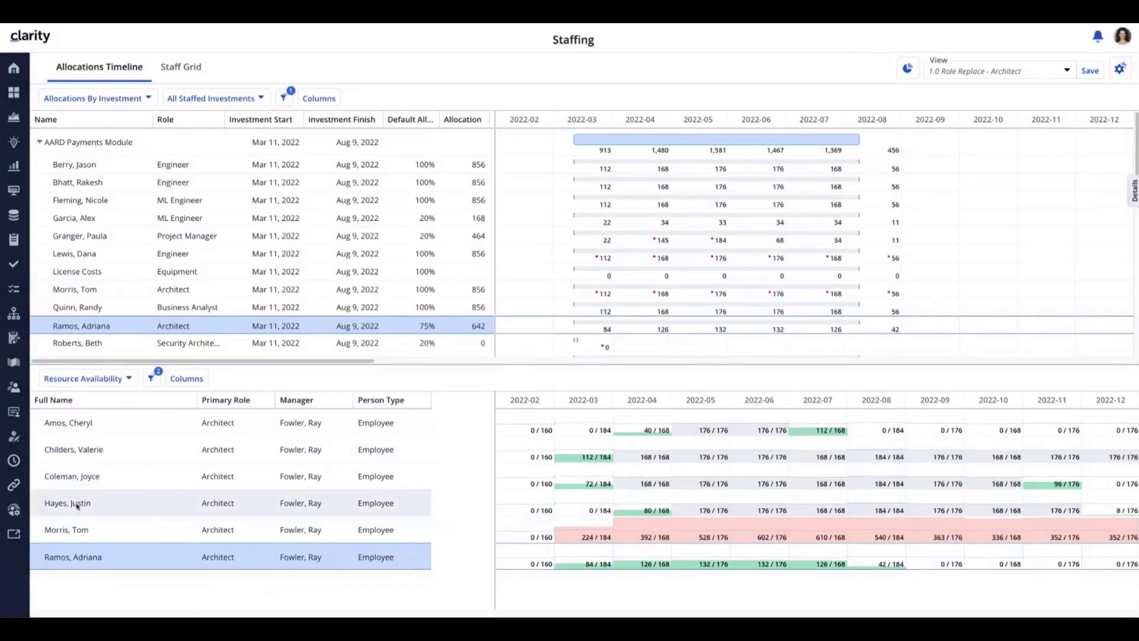
Start adding the fourth available architect as staff on AARD Payments Module, with a custom resource finish of Jun 1, 2022
drag(77, 505, 69, 141)
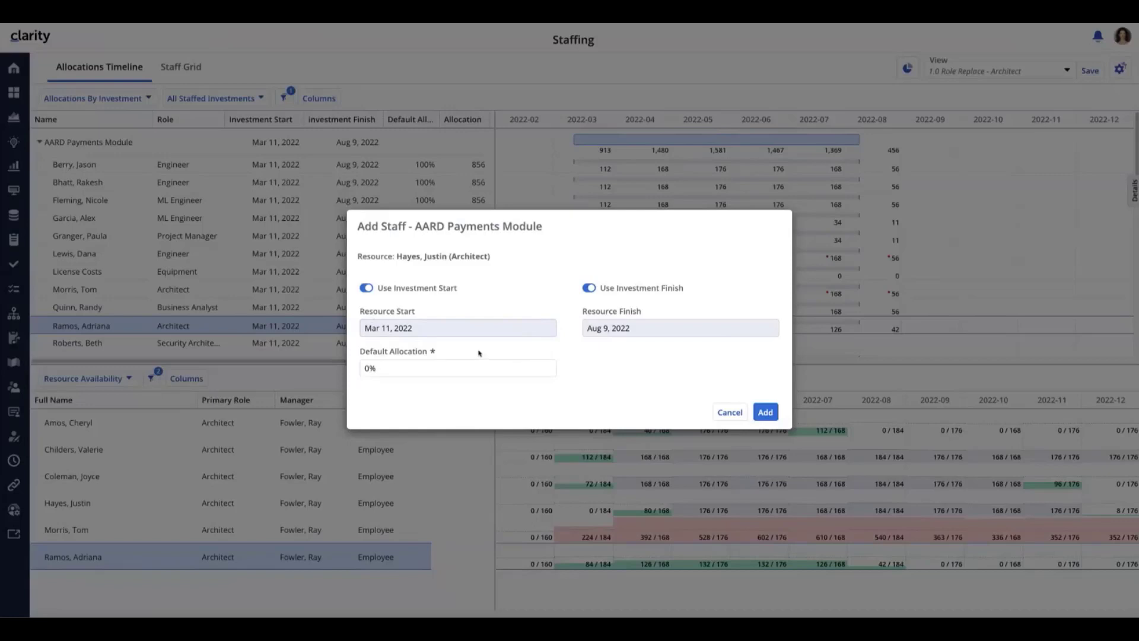
click(495, 363)
click(408, 308)
click(588, 288)
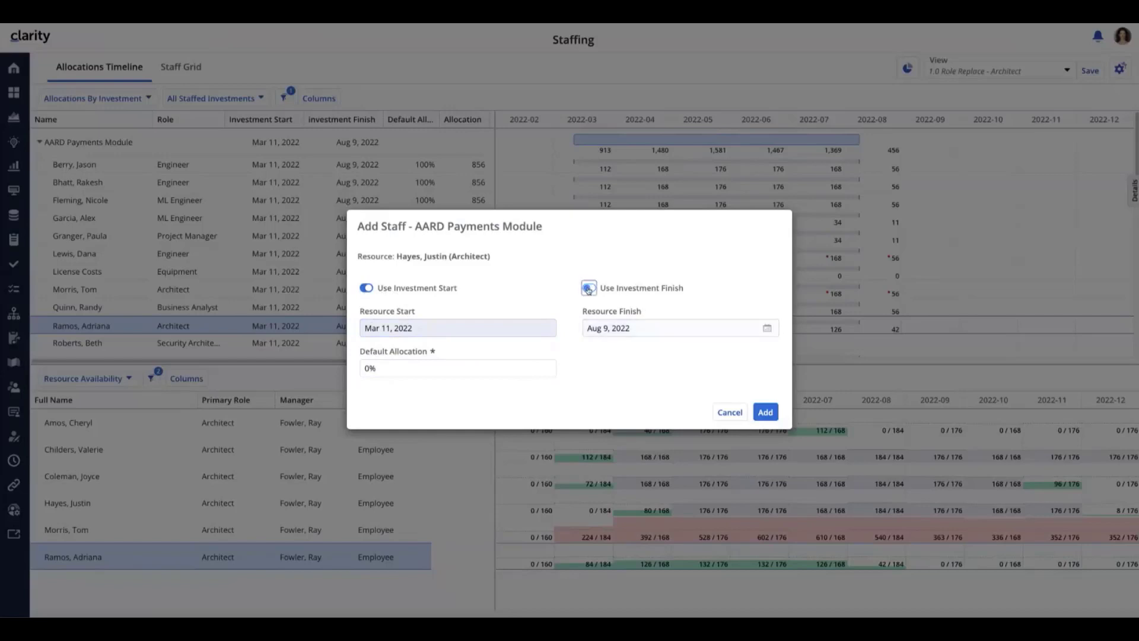
click(768, 331)
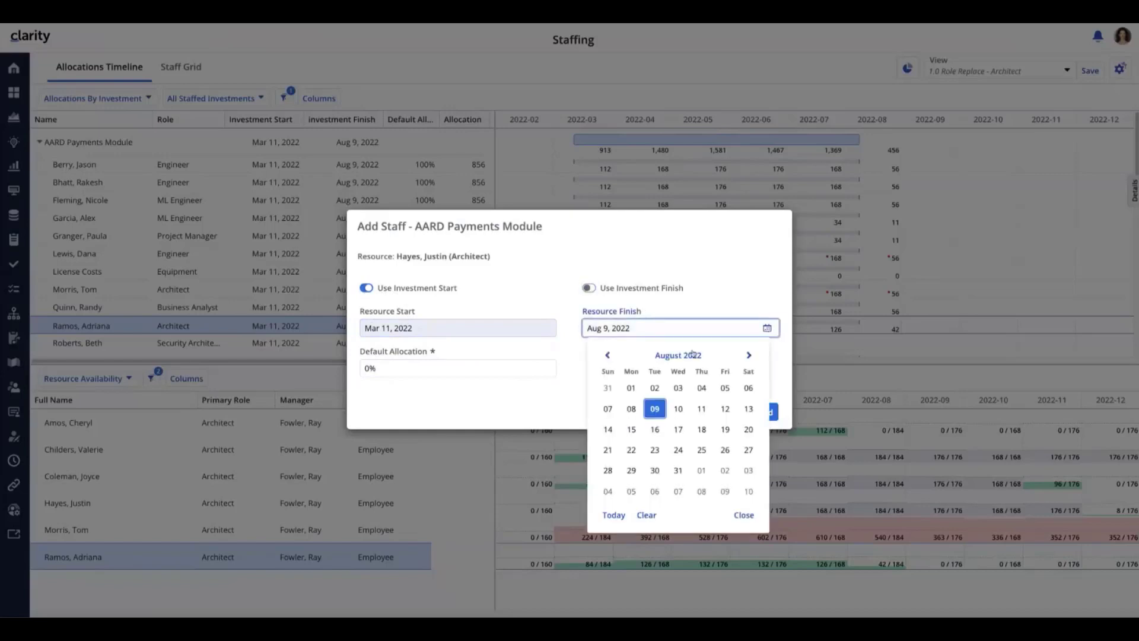
click(608, 356)
click(608, 357)
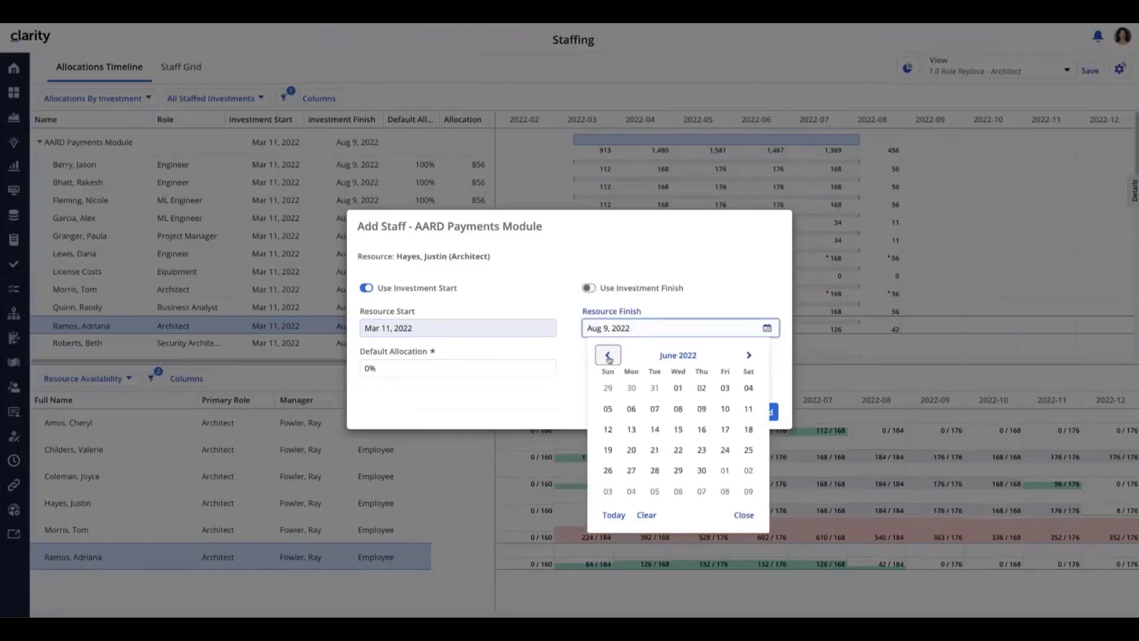
click(679, 392)
Set the default allocation to 50% and add the architect to AARD Payments Module
click(387, 371)
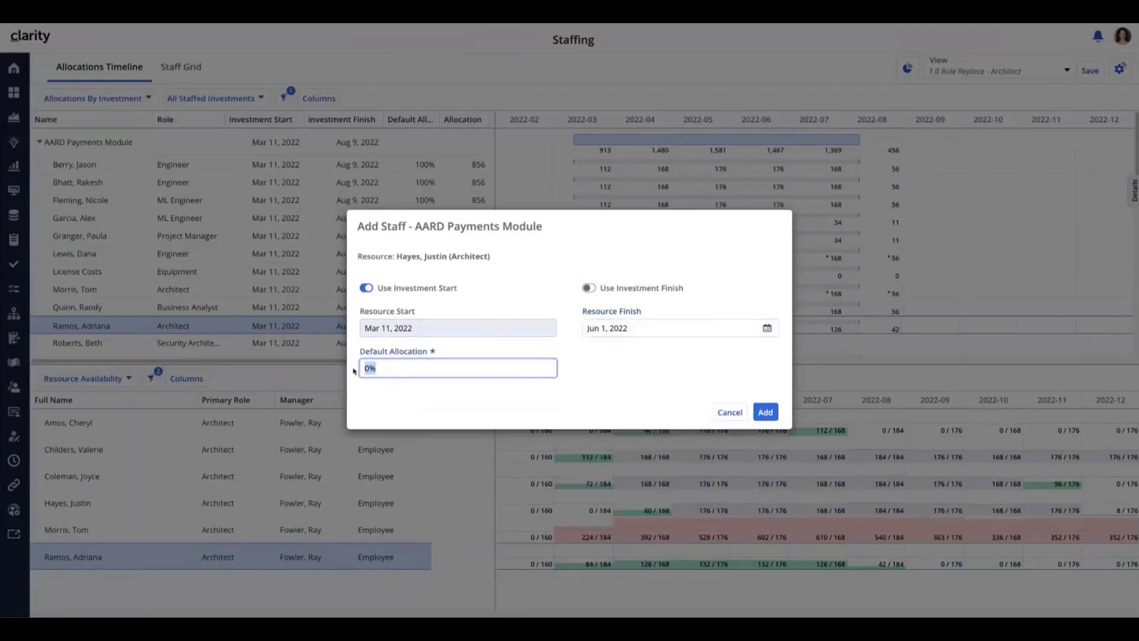
text(50)
key(Tab)
key(Tab)
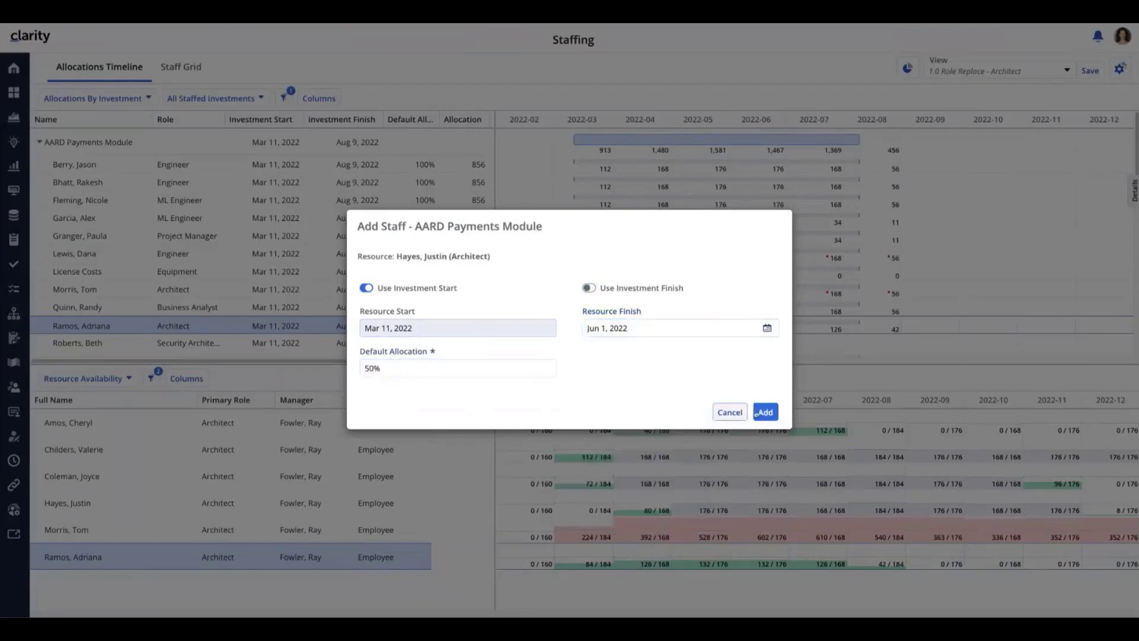
click(763, 410)
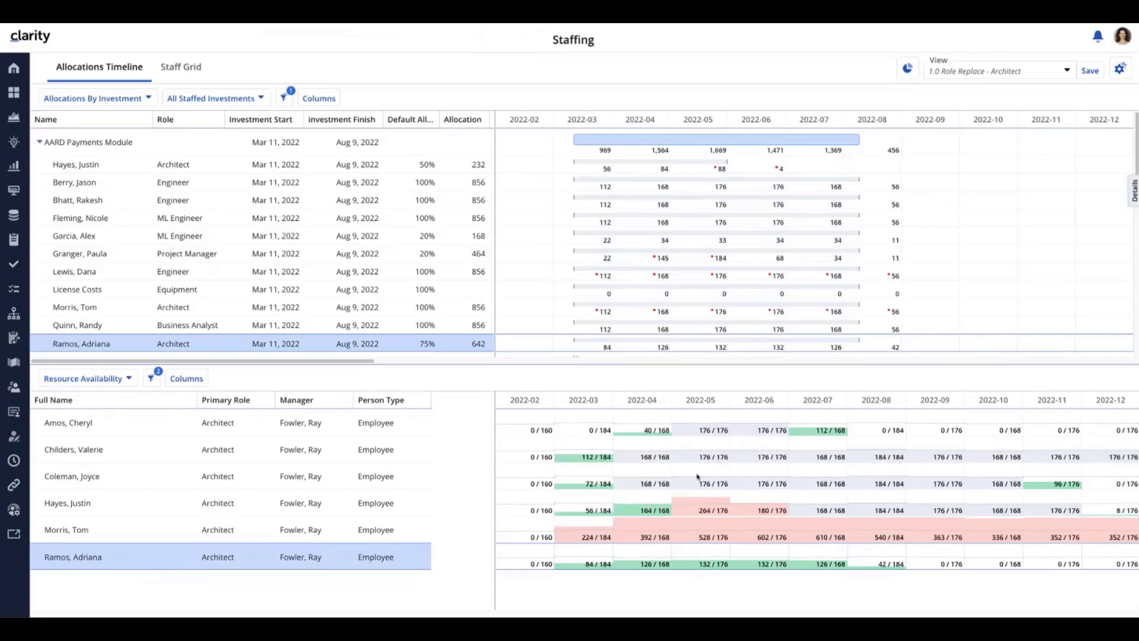
In the Resources grid, change the manager of the first listed architect to the engineer listed directly below
click(13, 440)
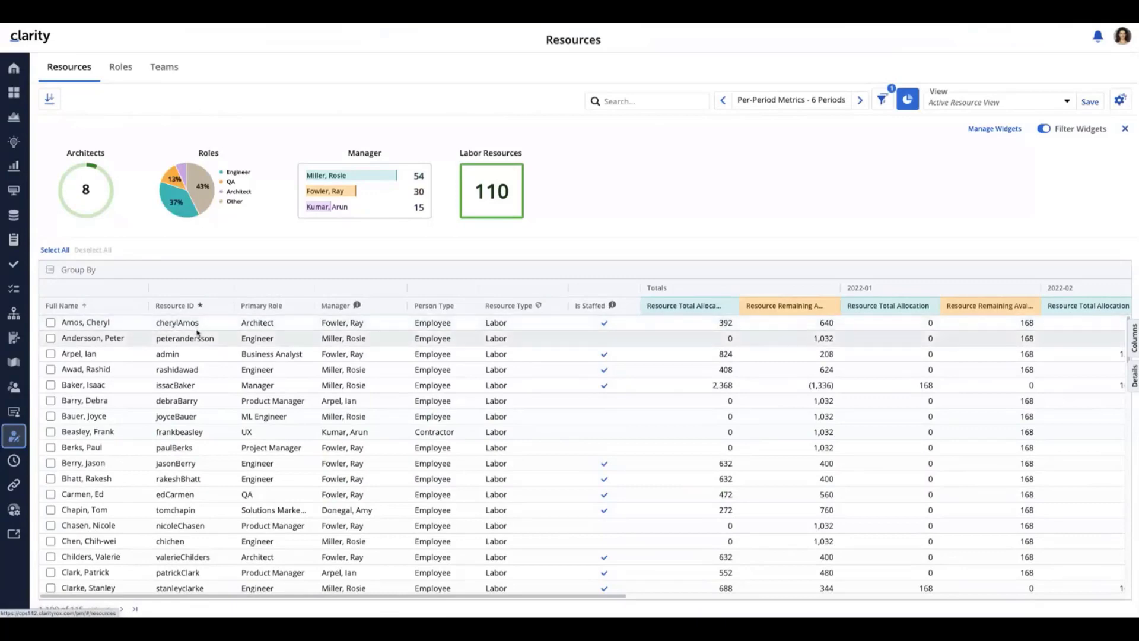
click(523, 322)
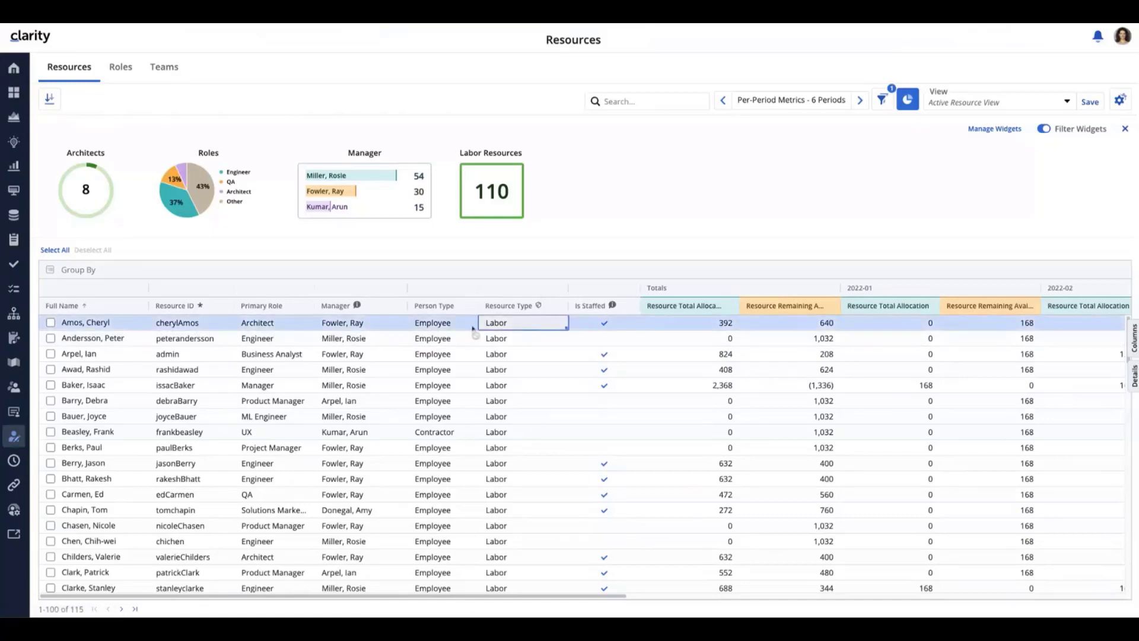
double_click(263, 322)
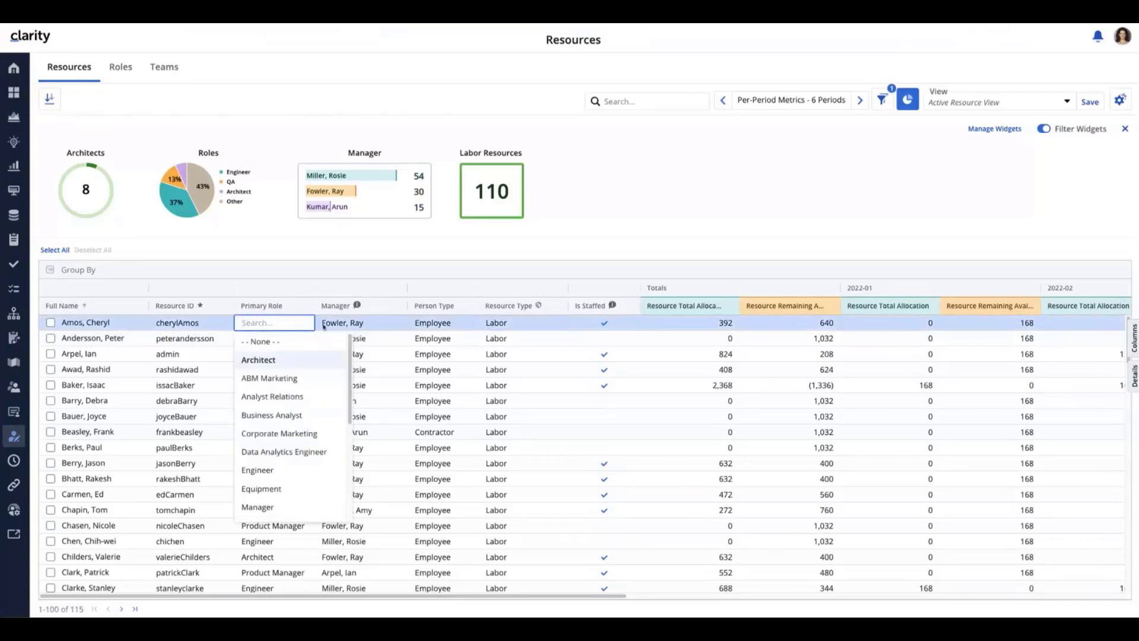
double_click(354, 324)
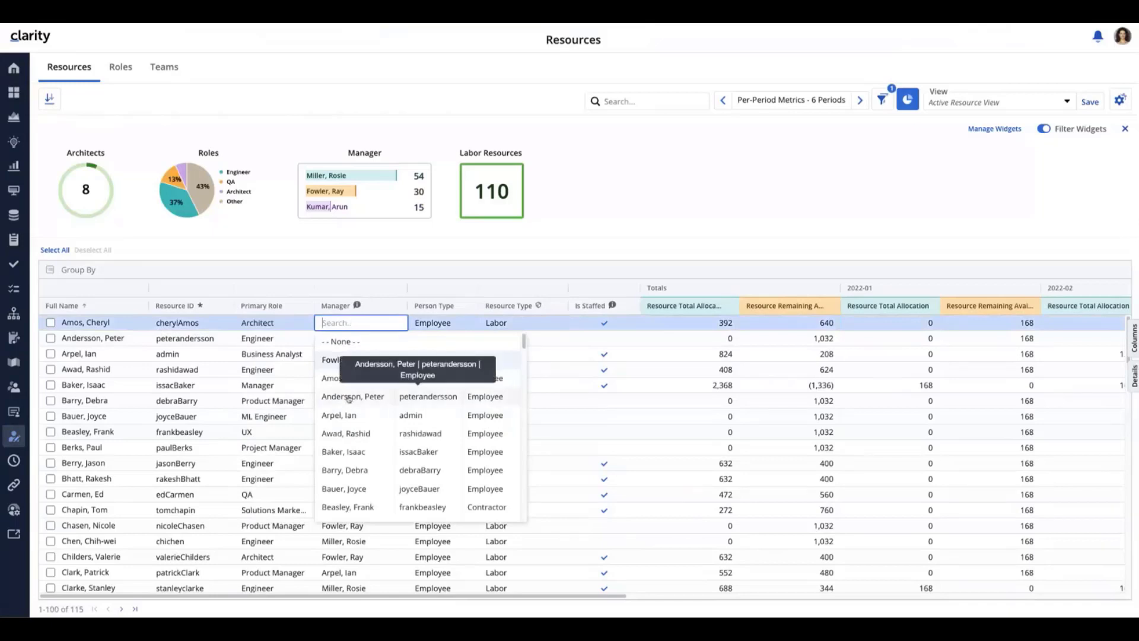
click(349, 397)
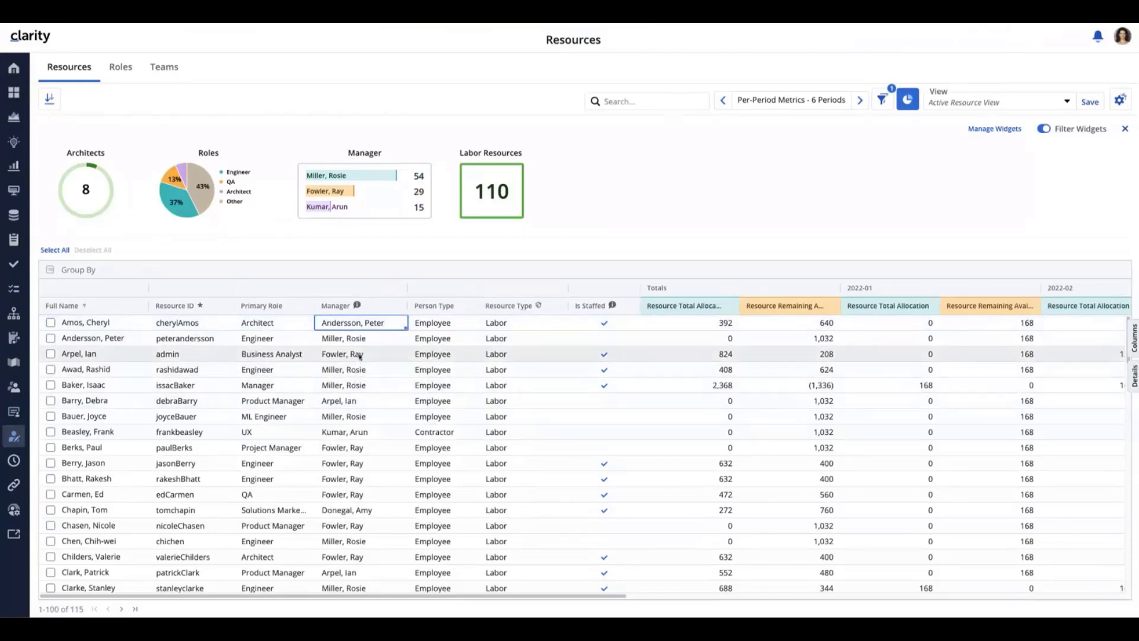
double_click(96, 325)
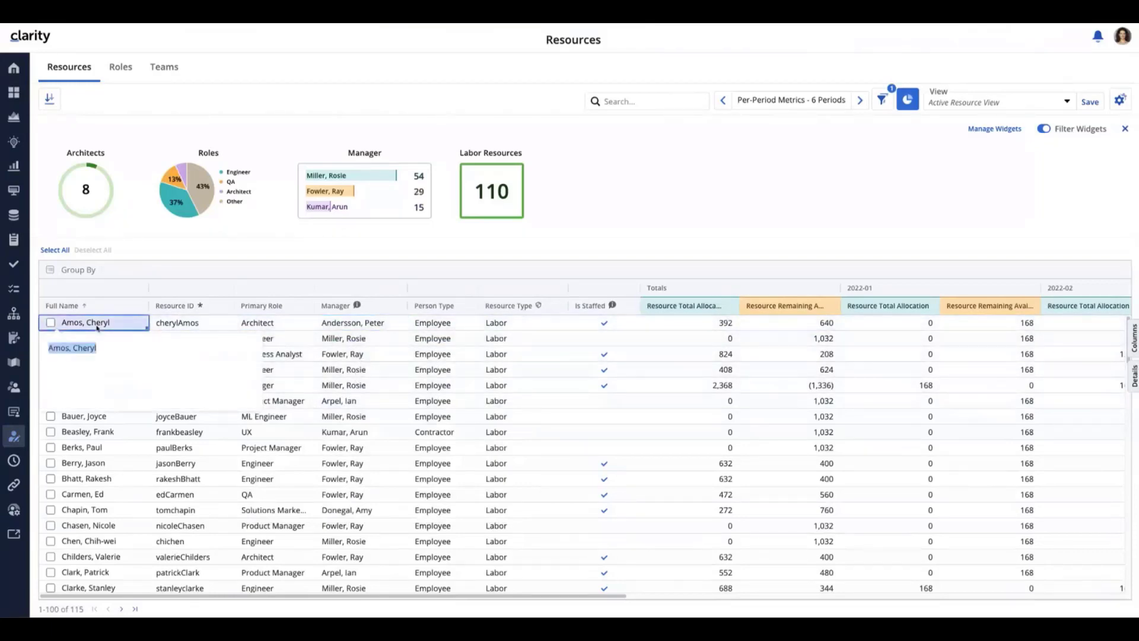
click(157, 249)
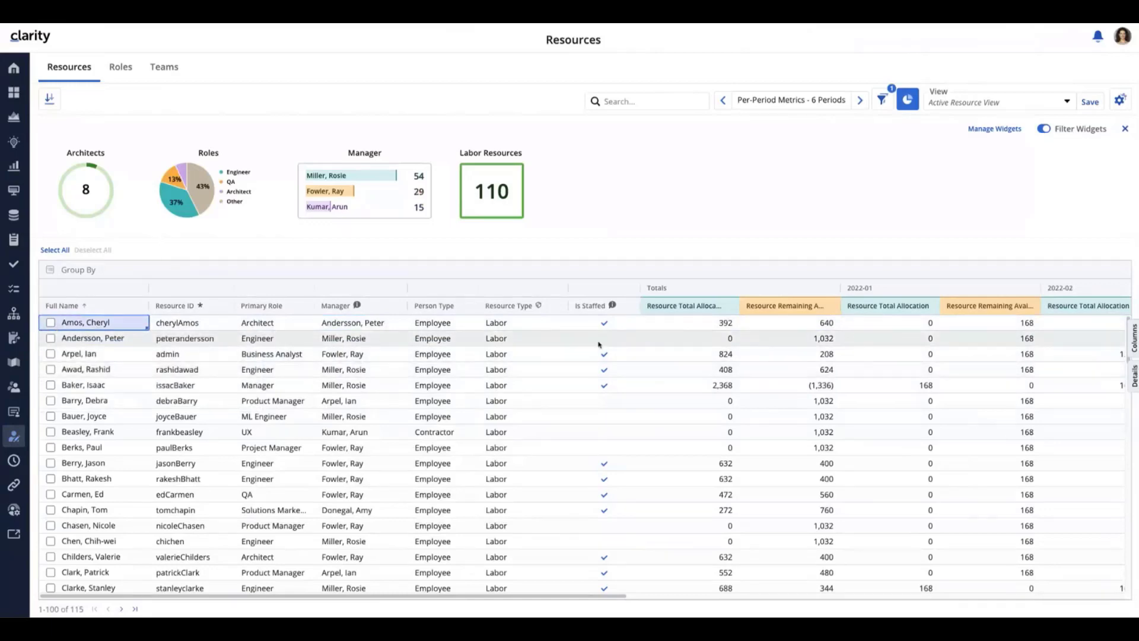
Review the view options, per-period metric choices and available columns for the Resources grid
click(1121, 99)
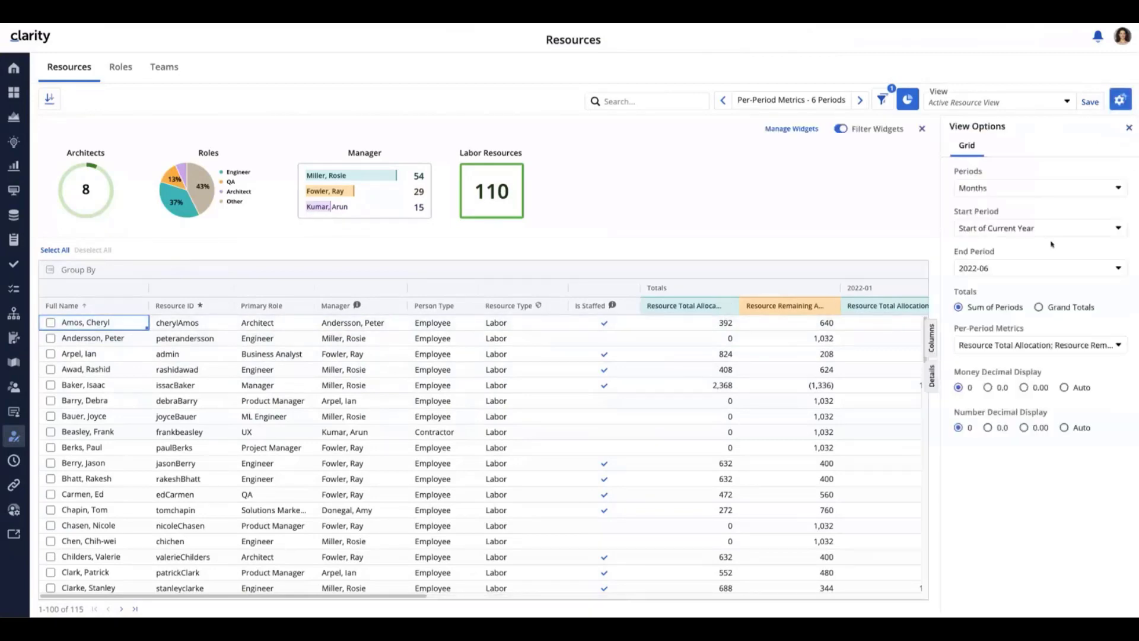
click(1123, 349)
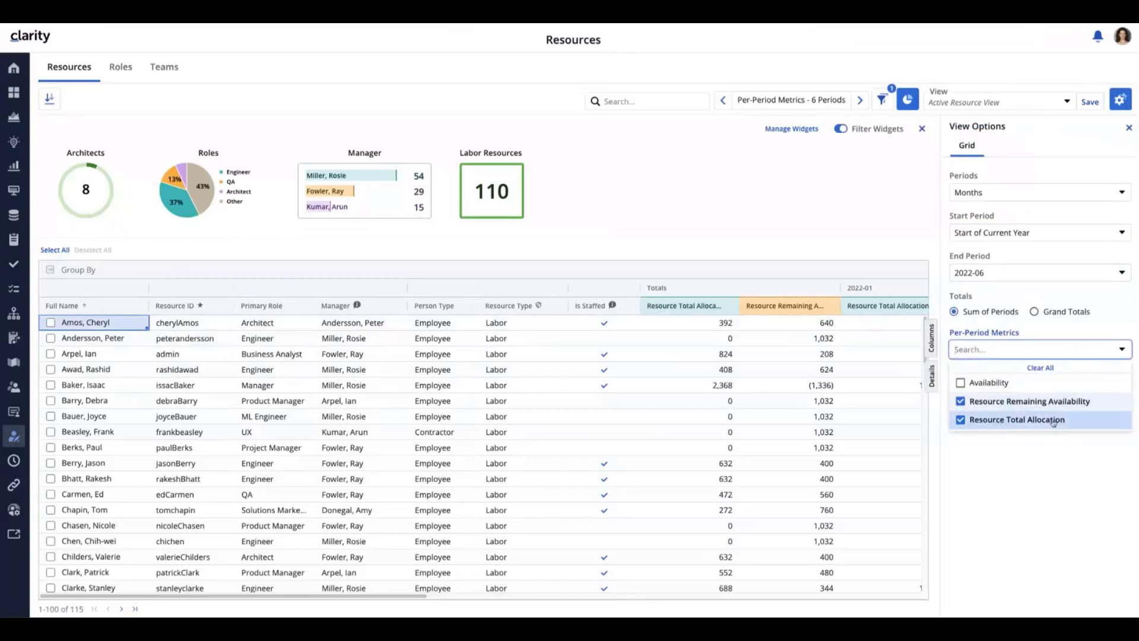
click(1130, 129)
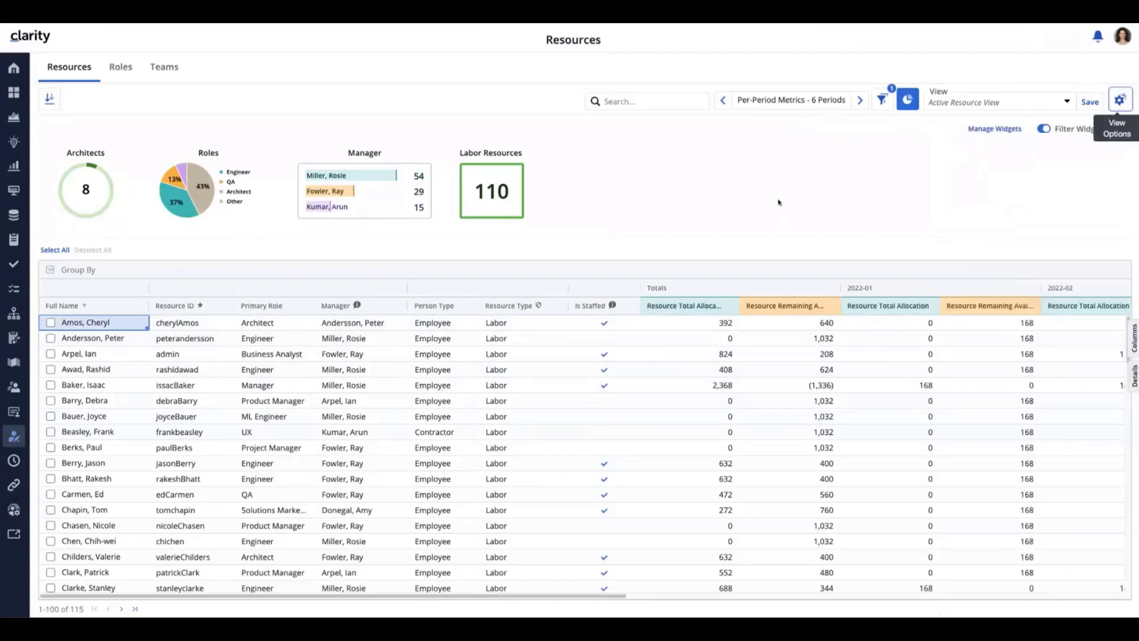
click(1133, 345)
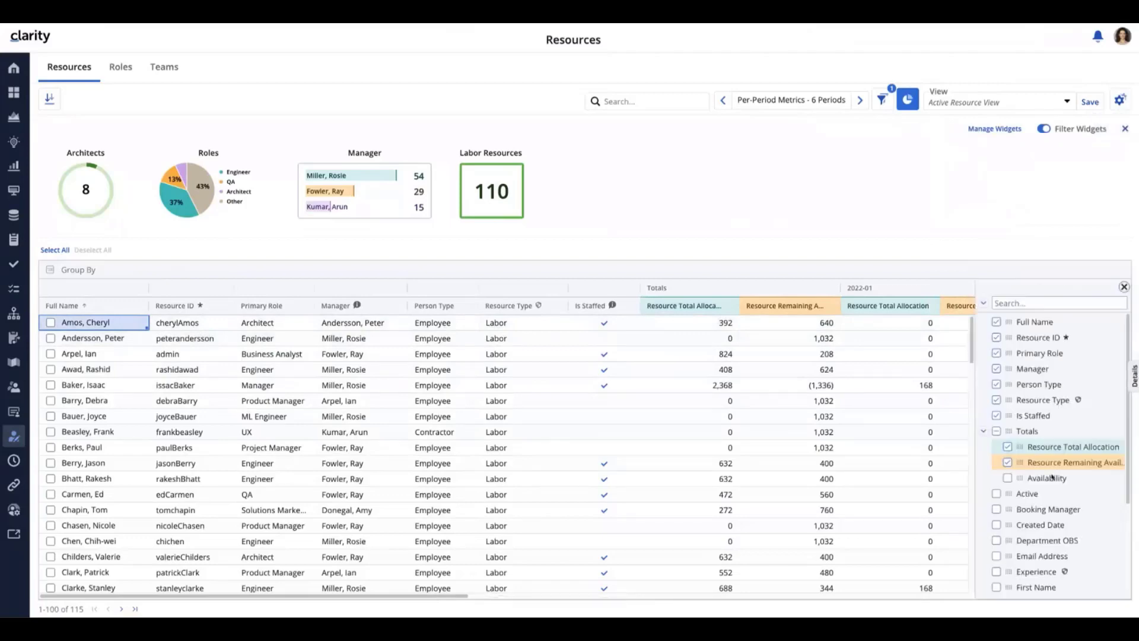
click(1124, 287)
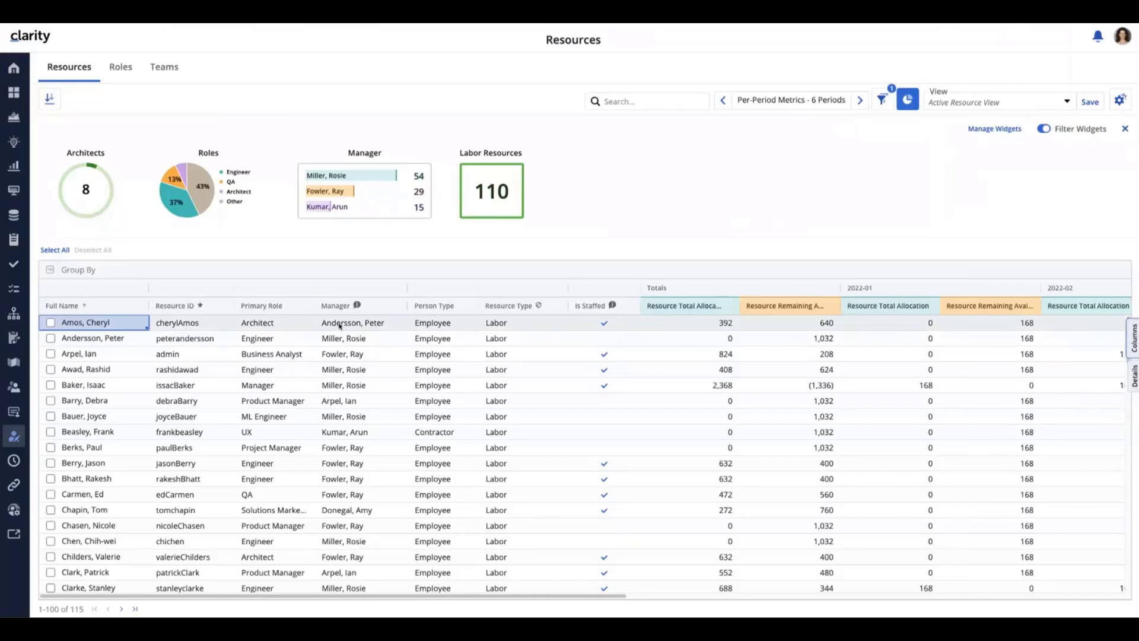
Examine the first listed architect's details, including the experience and manager fields
click(286, 327)
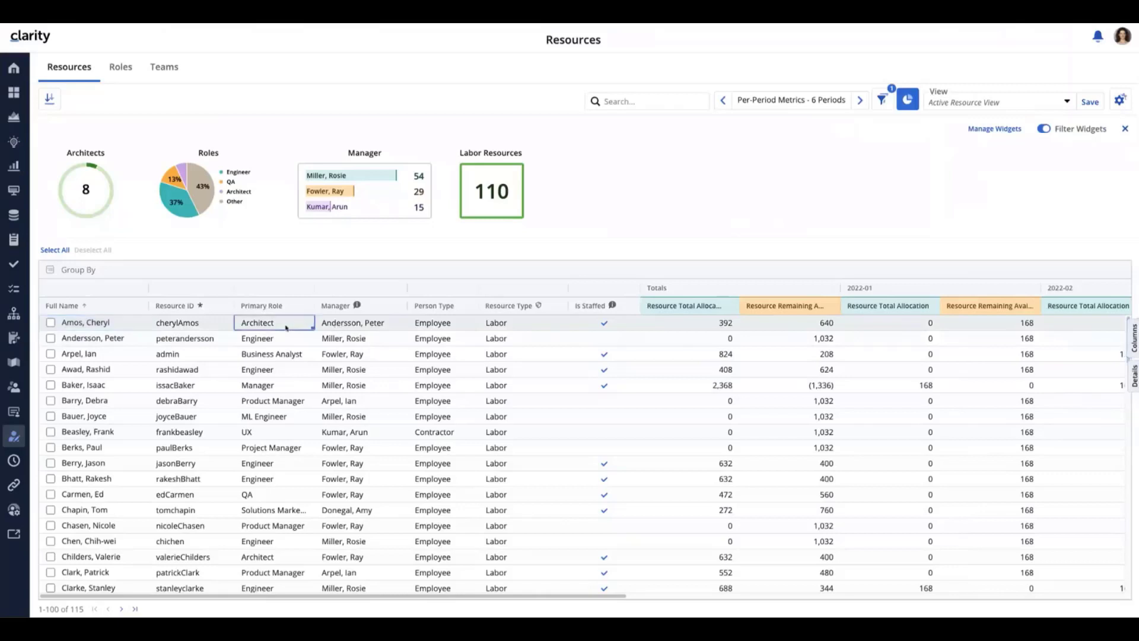
click(1134, 376)
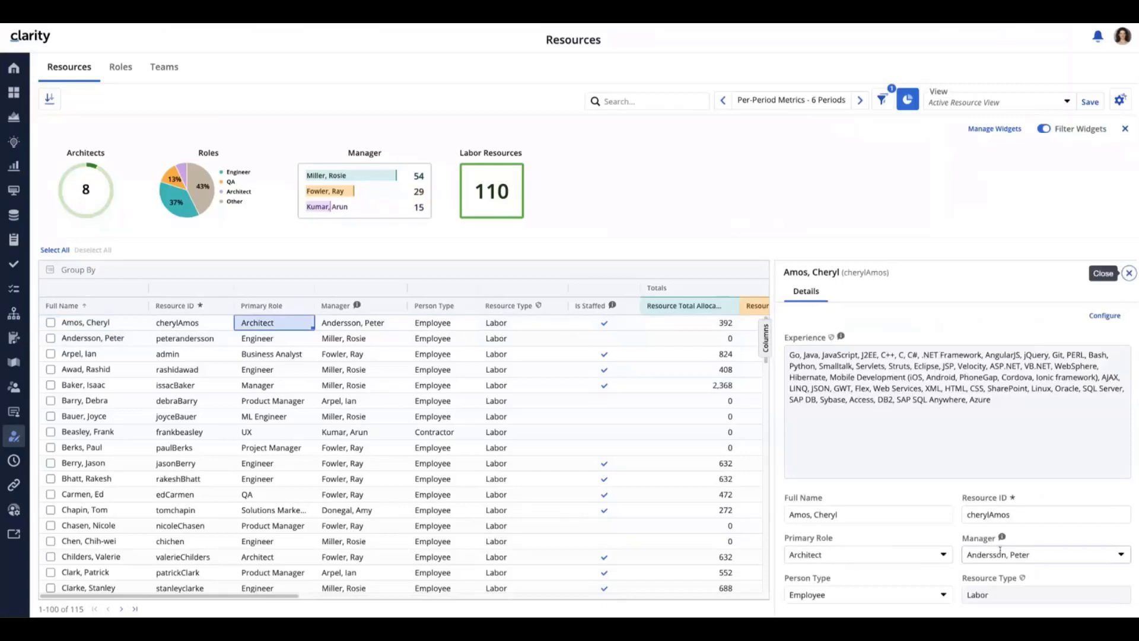
mouse_move(1003, 538)
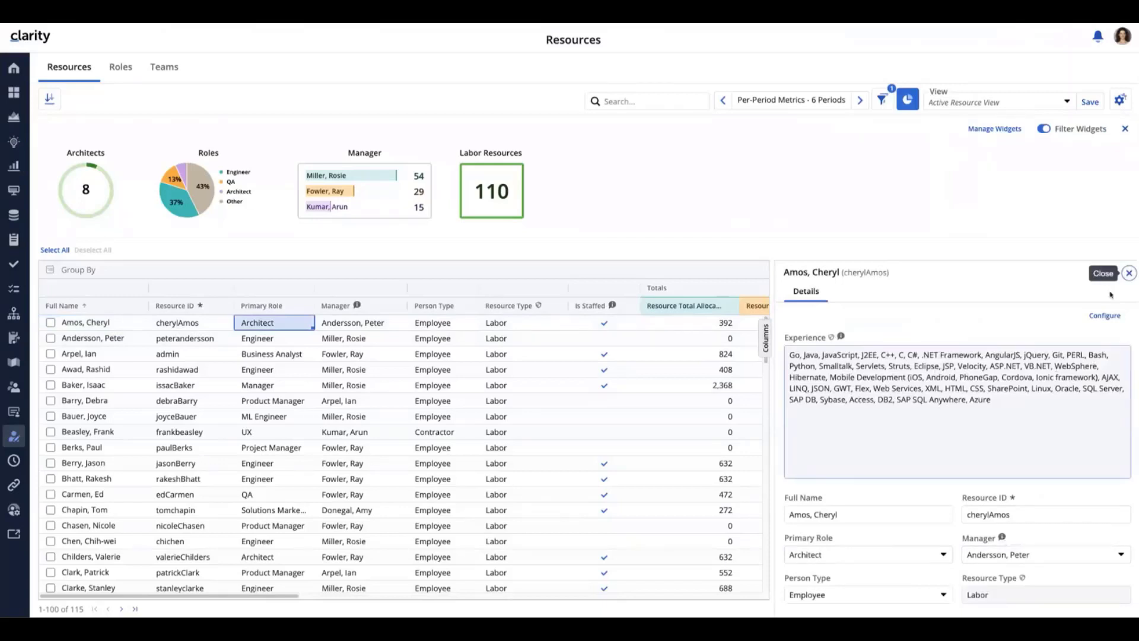
click(1129, 273)
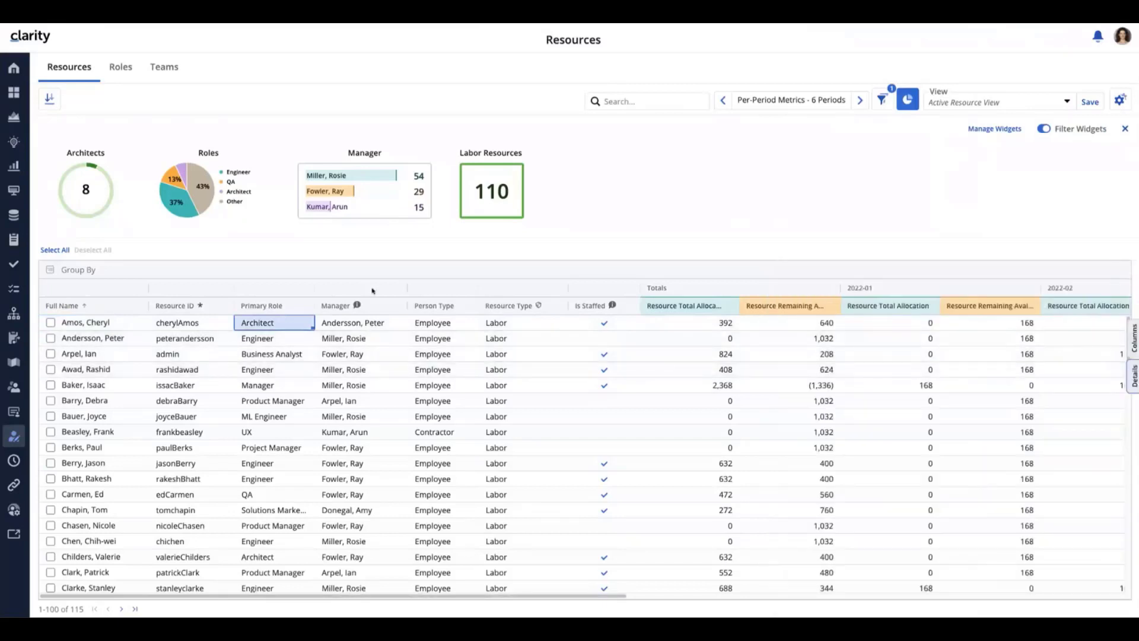
Review the Roles grid with its per-period metric choices, available columns and the Is Staffed description
click(124, 71)
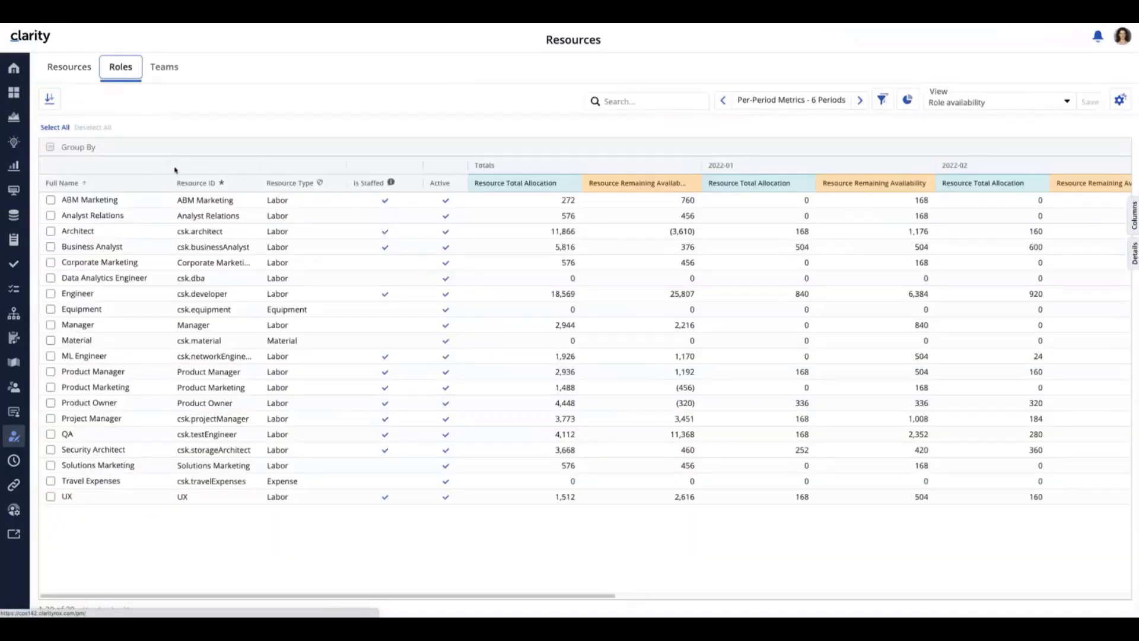
click(1123, 101)
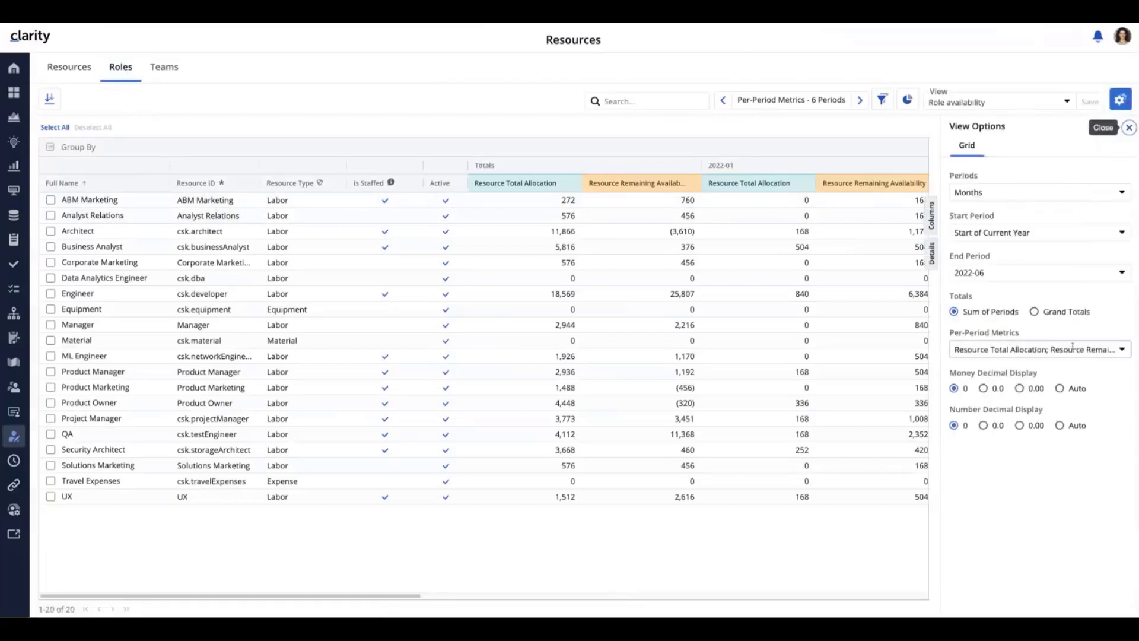
click(1072, 348)
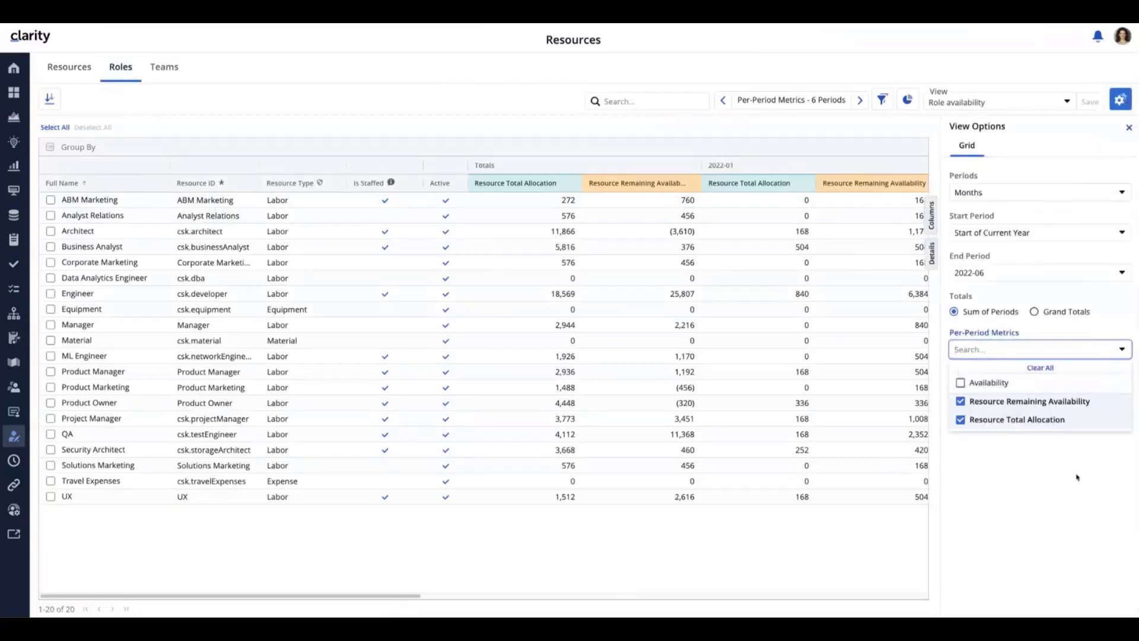
click(1121, 100)
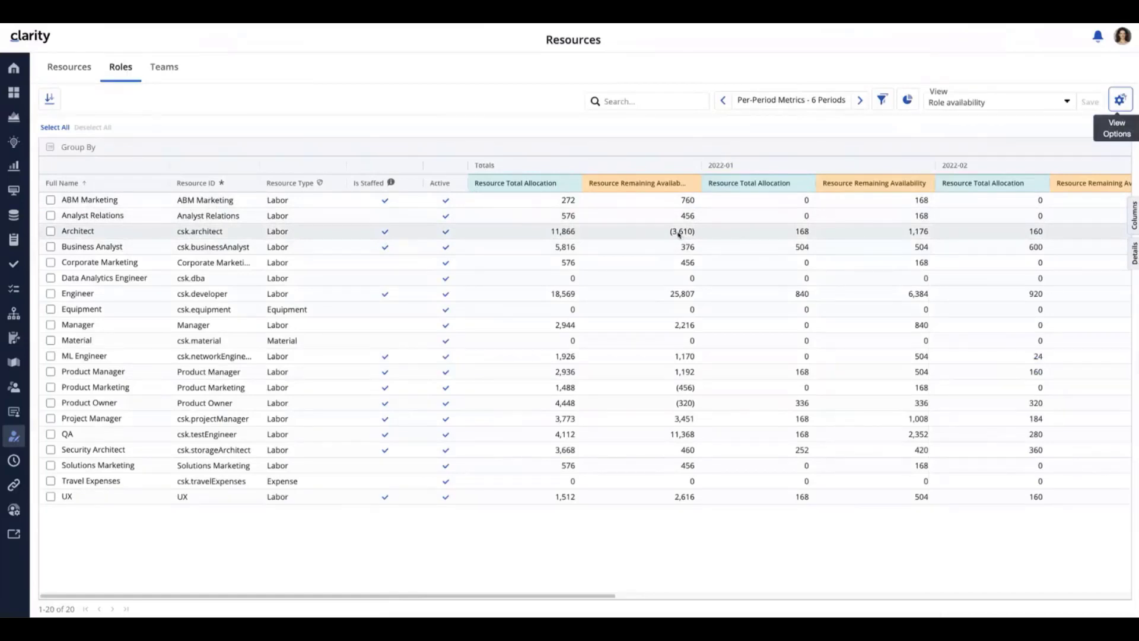
click(1132, 215)
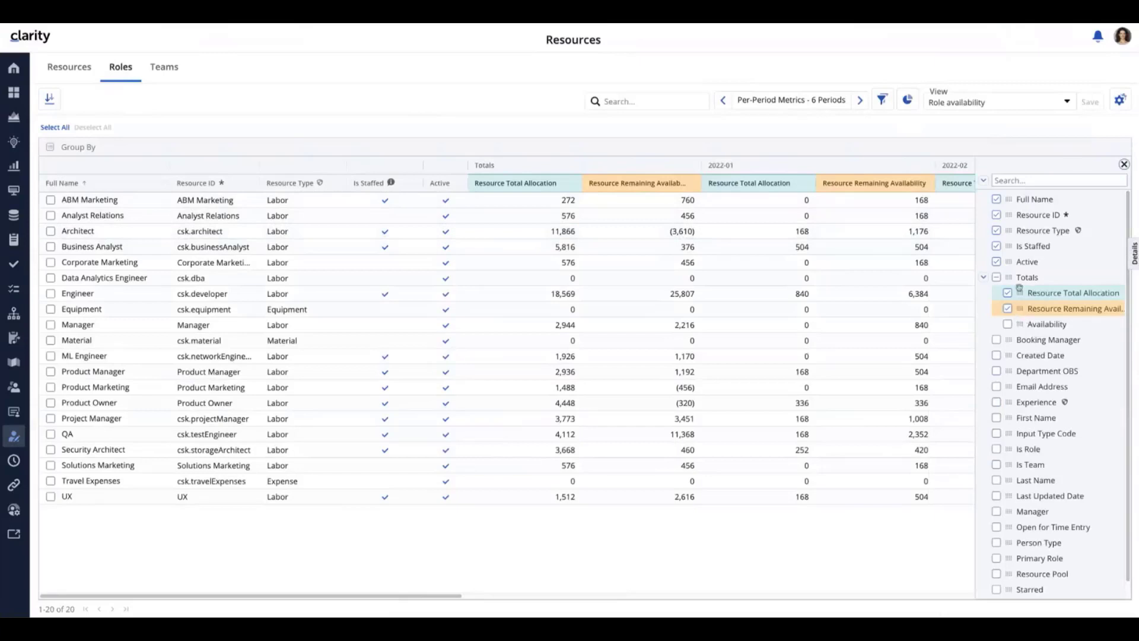
click(1123, 165)
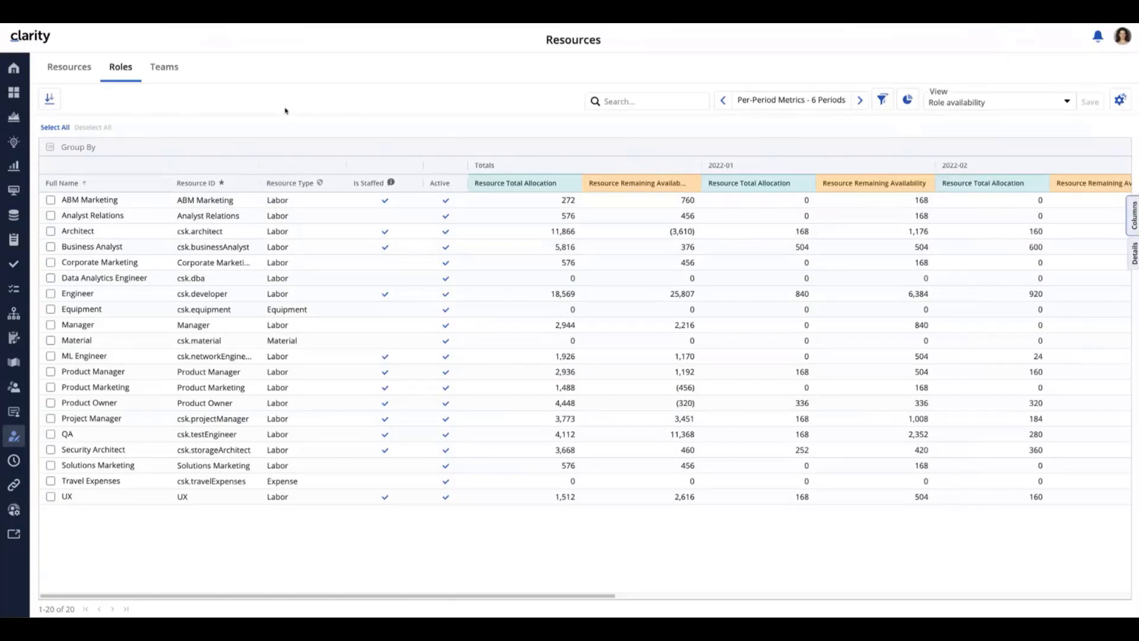
mouse_move(391, 183)
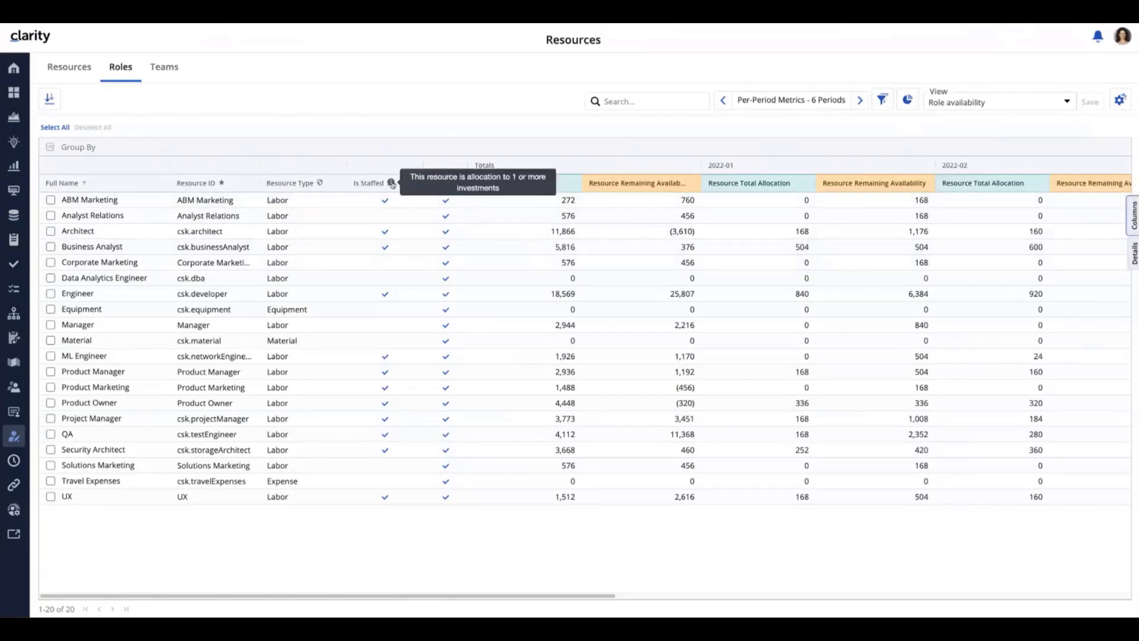
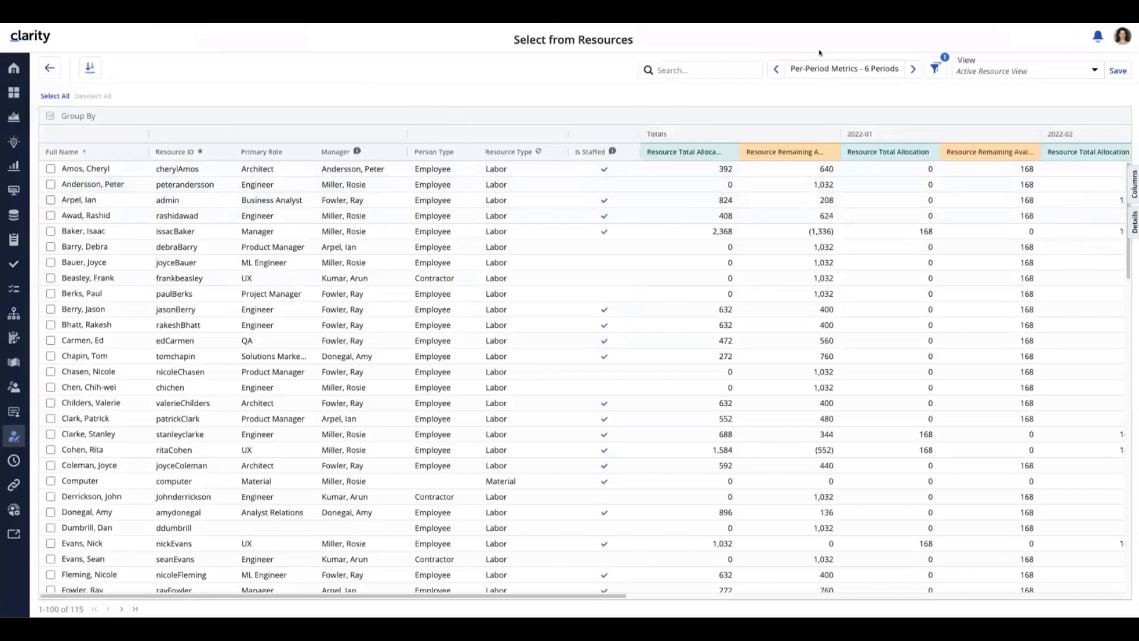
Filter the selectable resources by Experience containing java, and add the last listed architect to the AI Team
click(936, 69)
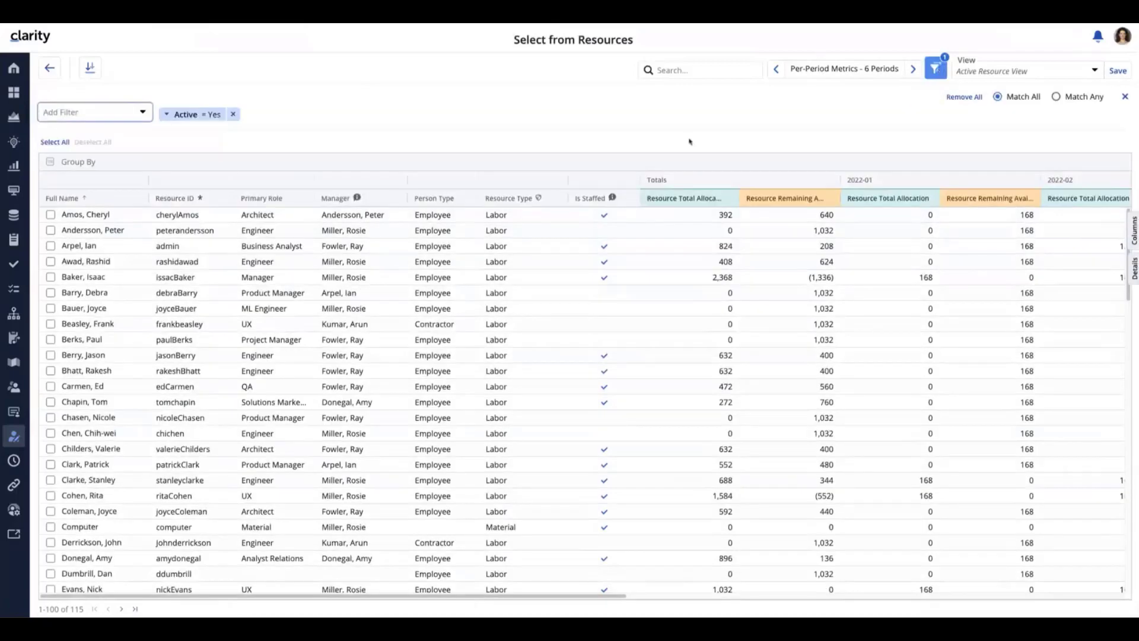
click(143, 113)
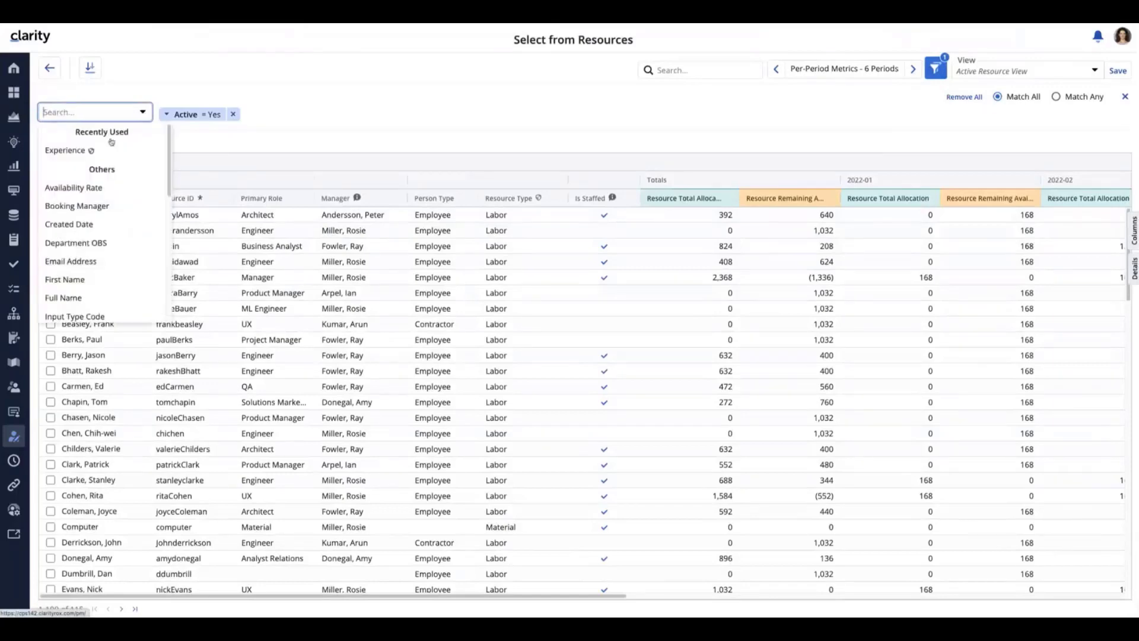
click(90, 153)
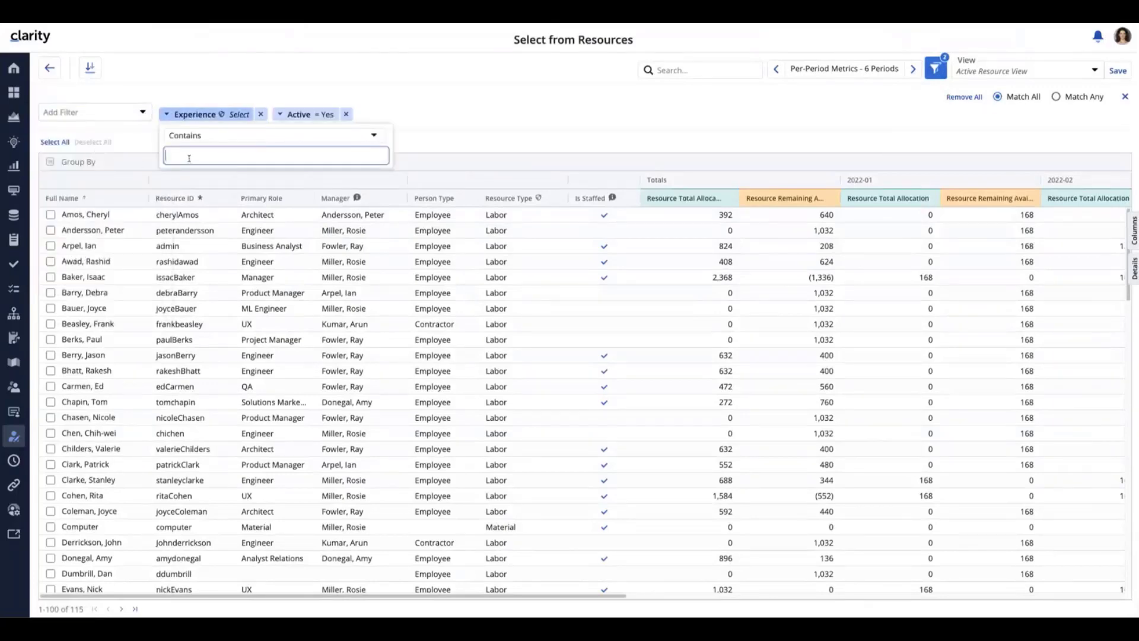
text(java)
click(480, 131)
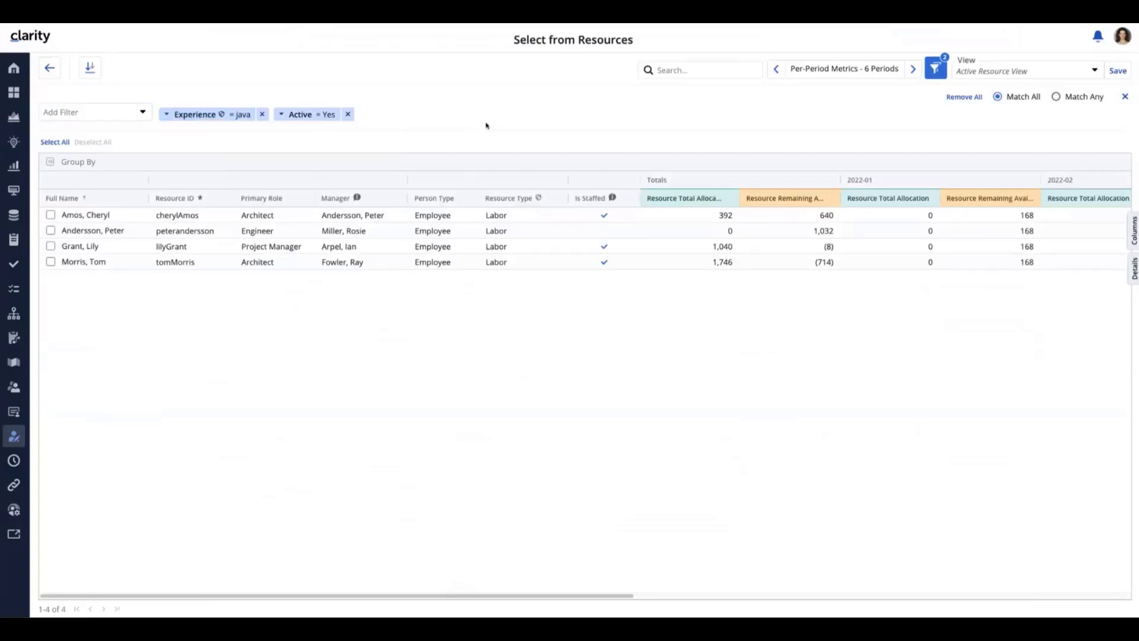
click(51, 262)
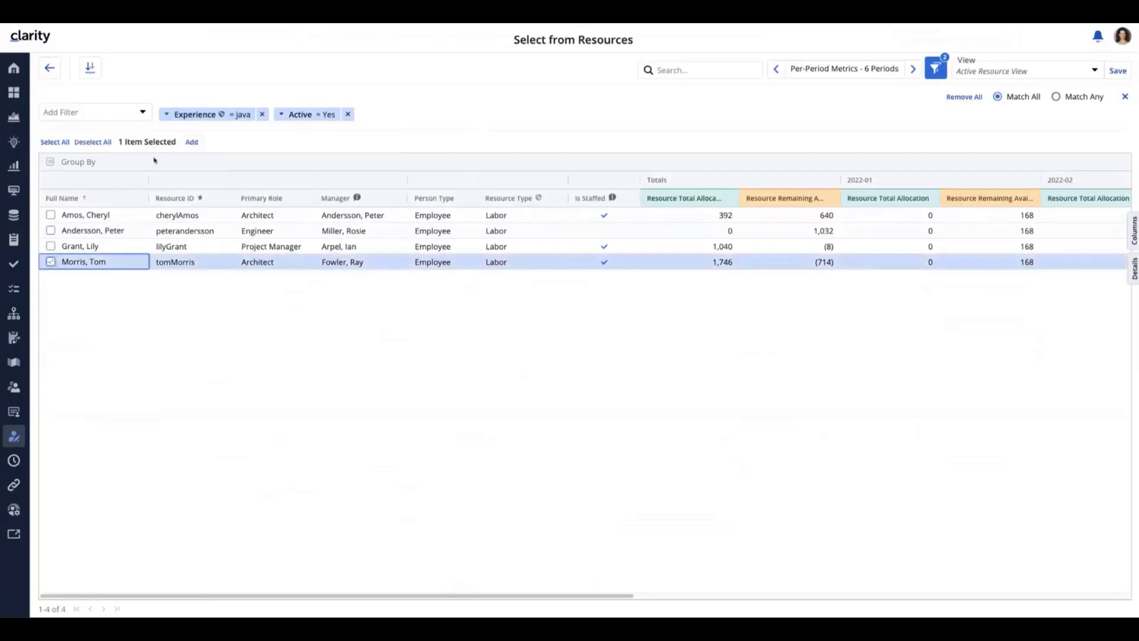
click(191, 141)
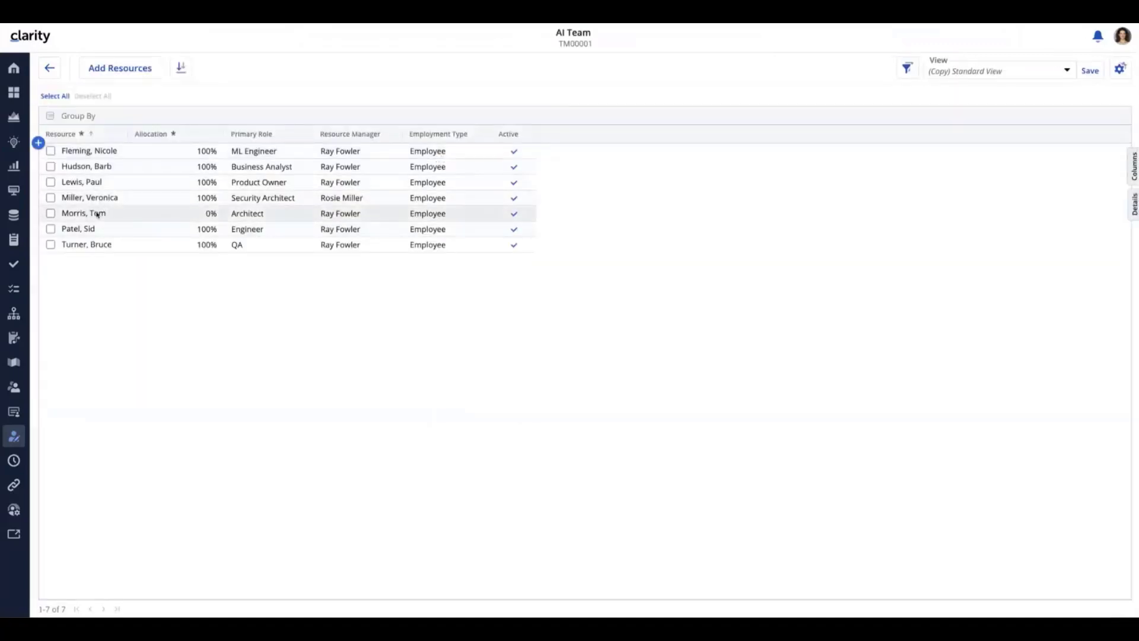
Set the newly added architect's AI Team allocation to 50% in the resource allocations
click(206, 215)
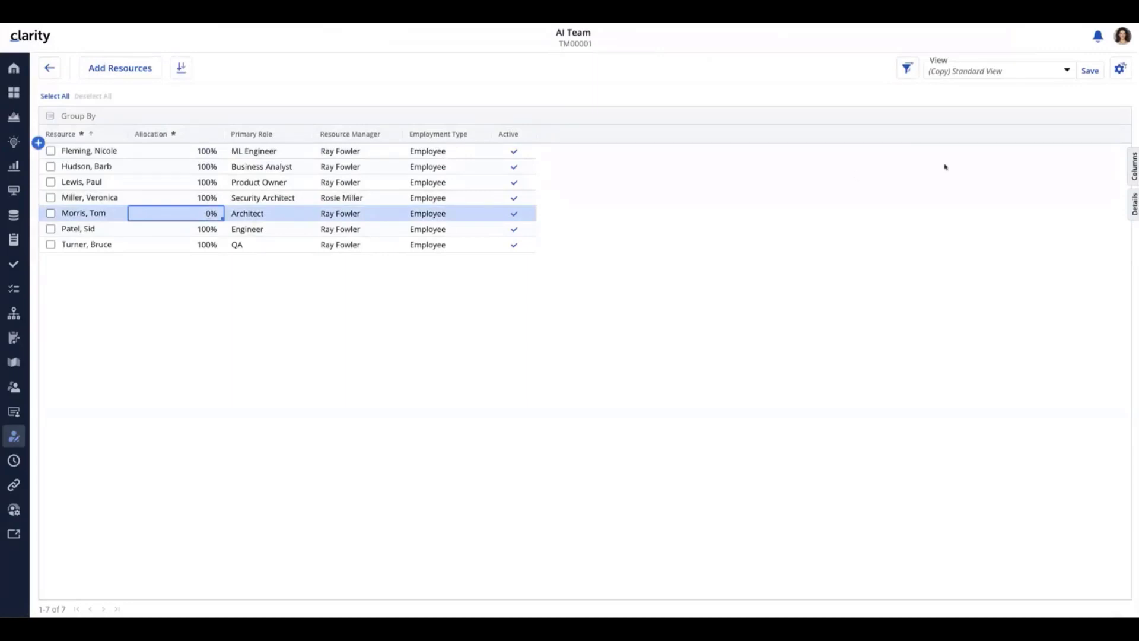
click(1133, 205)
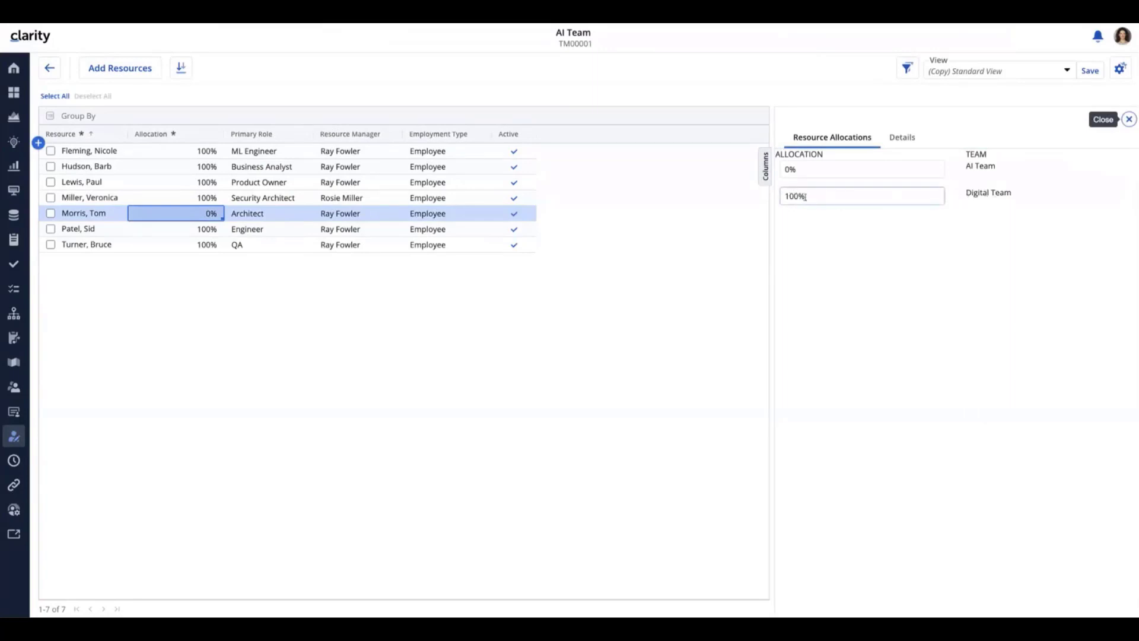
drag(801, 172, 782, 174)
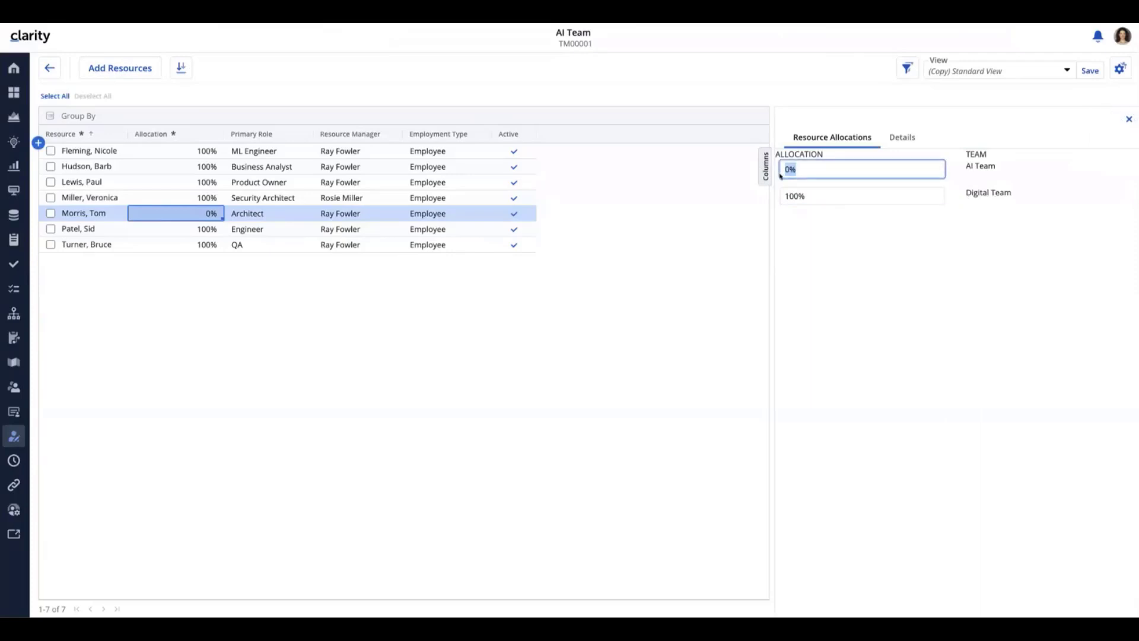
text(50)
click(817, 254)
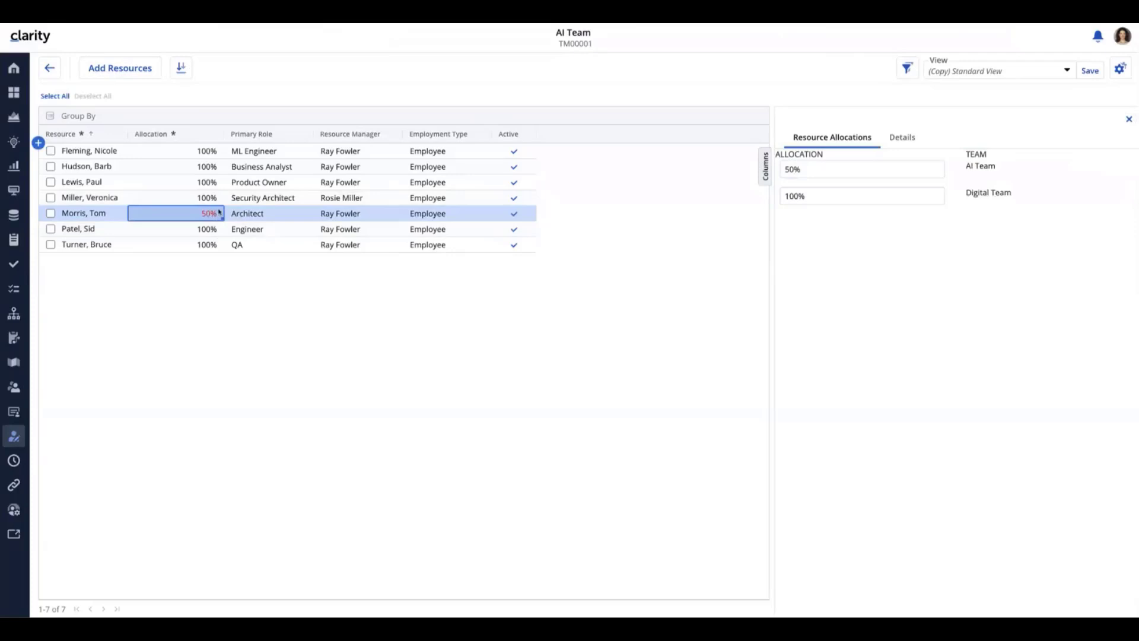
Set the newly added architect's Digital Team allocation to 50%, and return to the Resources grid
double_click(788, 196)
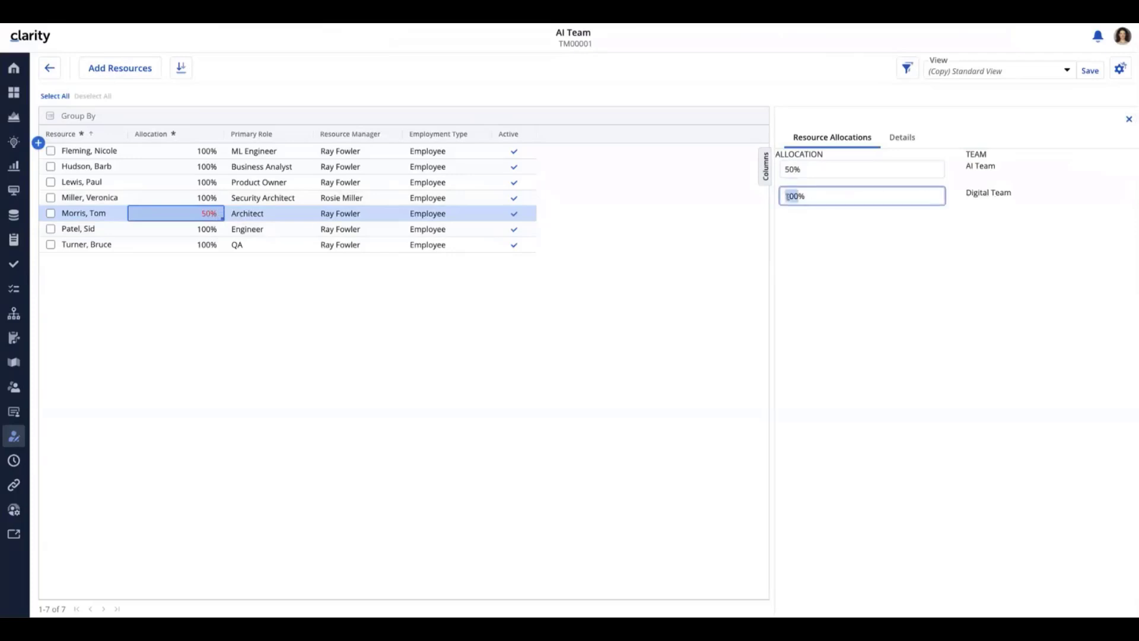
text(50)
click(879, 293)
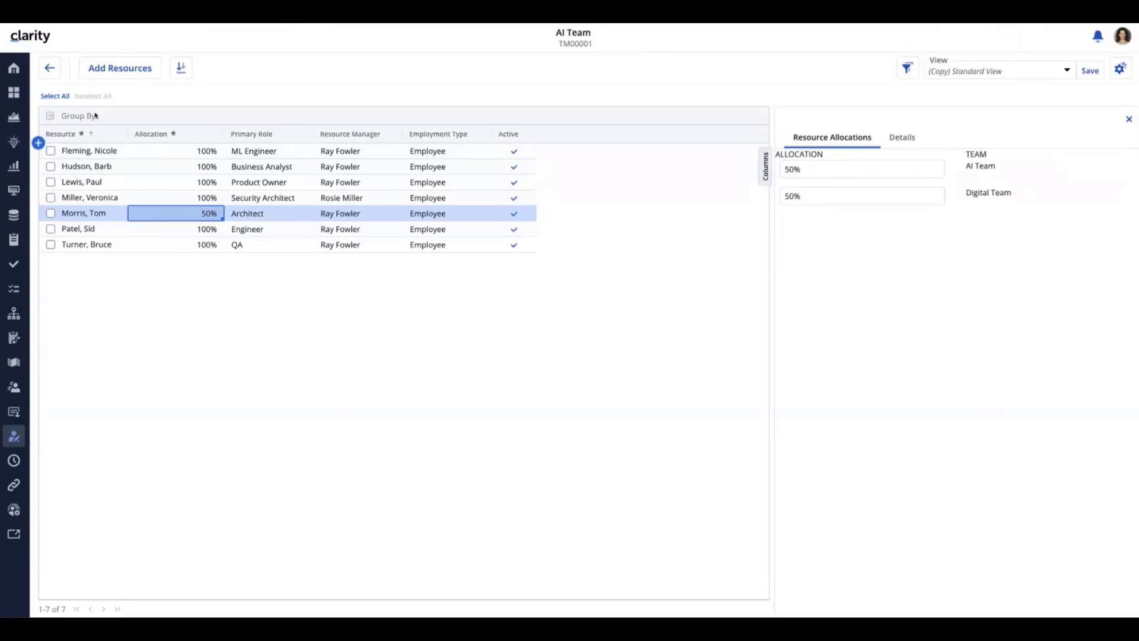
click(50, 70)
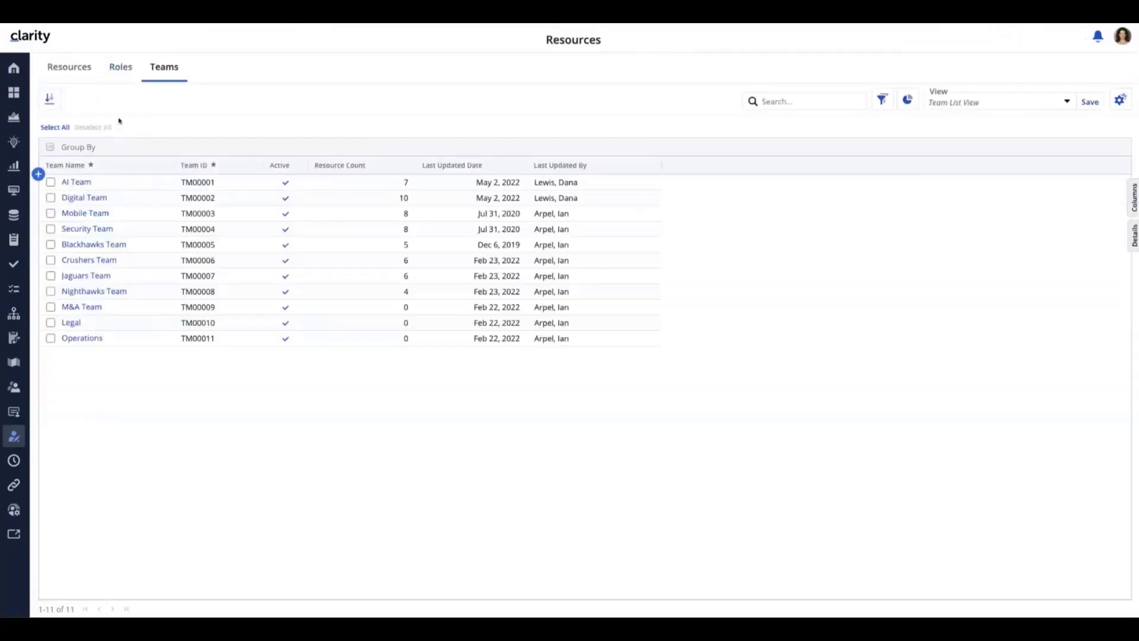
click(70, 70)
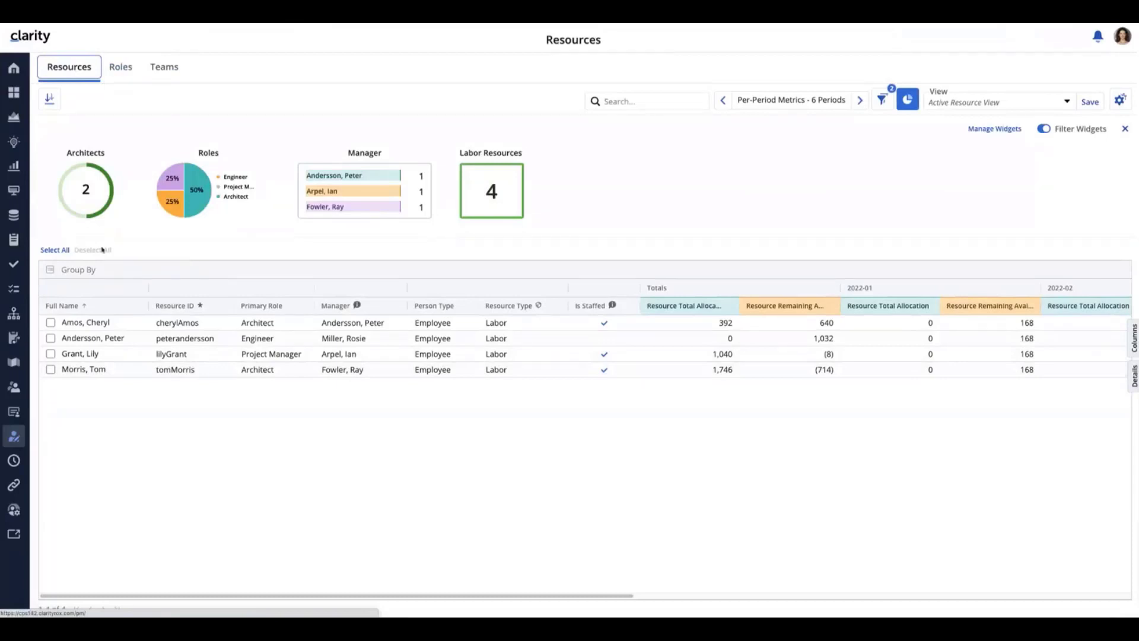
Review the Projects grid's available per-period metrics and totals columns, including Allocation and Hard Allocation
click(14, 118)
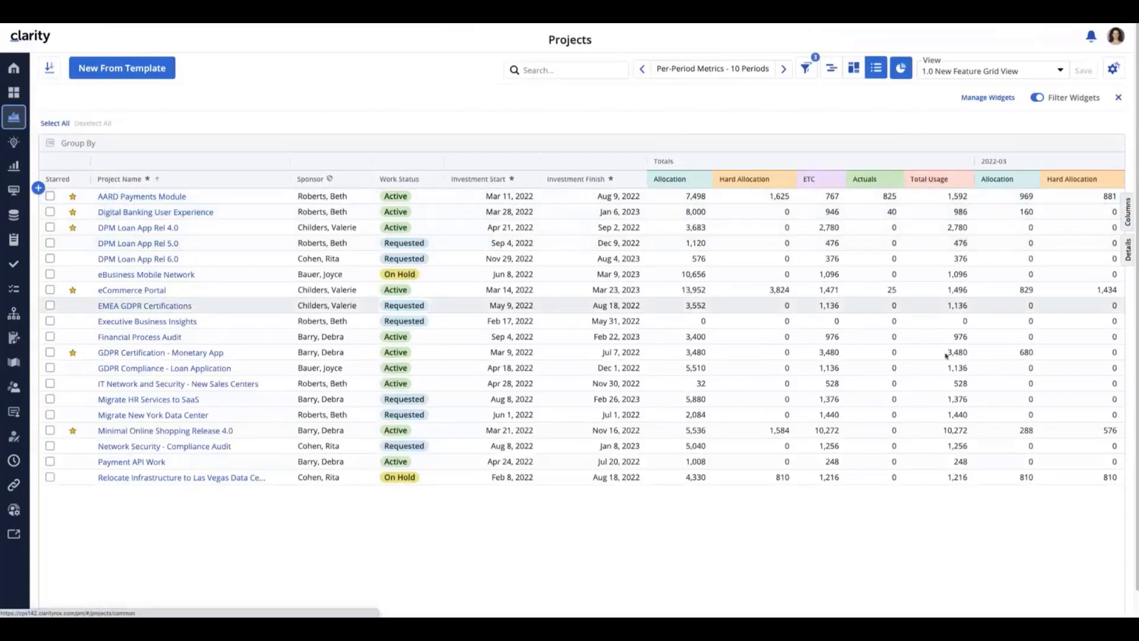
click(1115, 73)
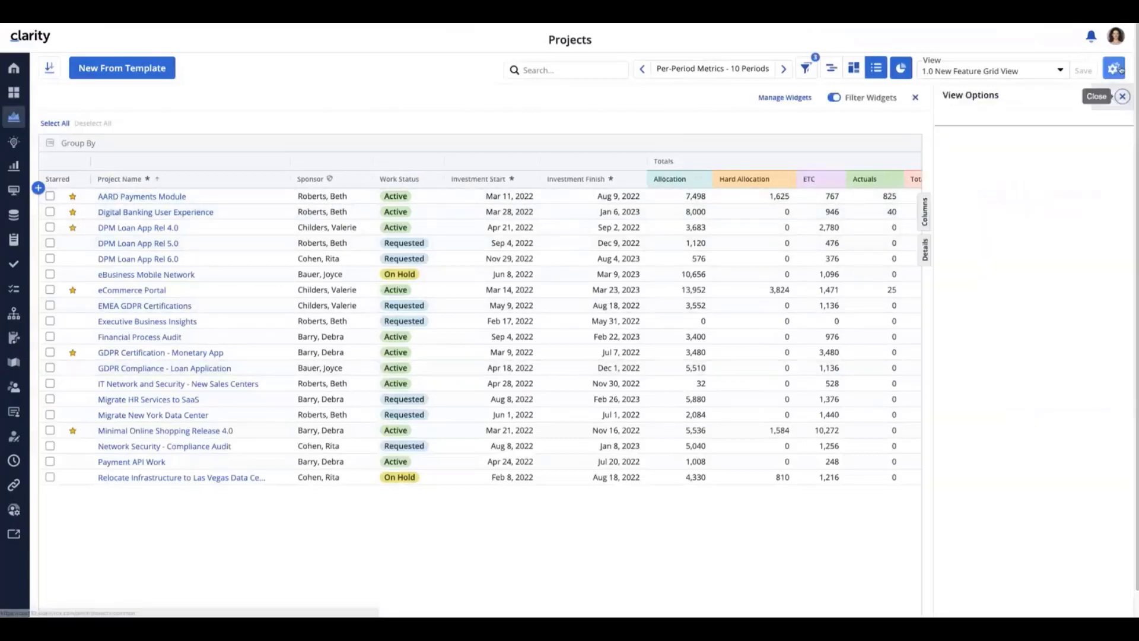
click(1114, 318)
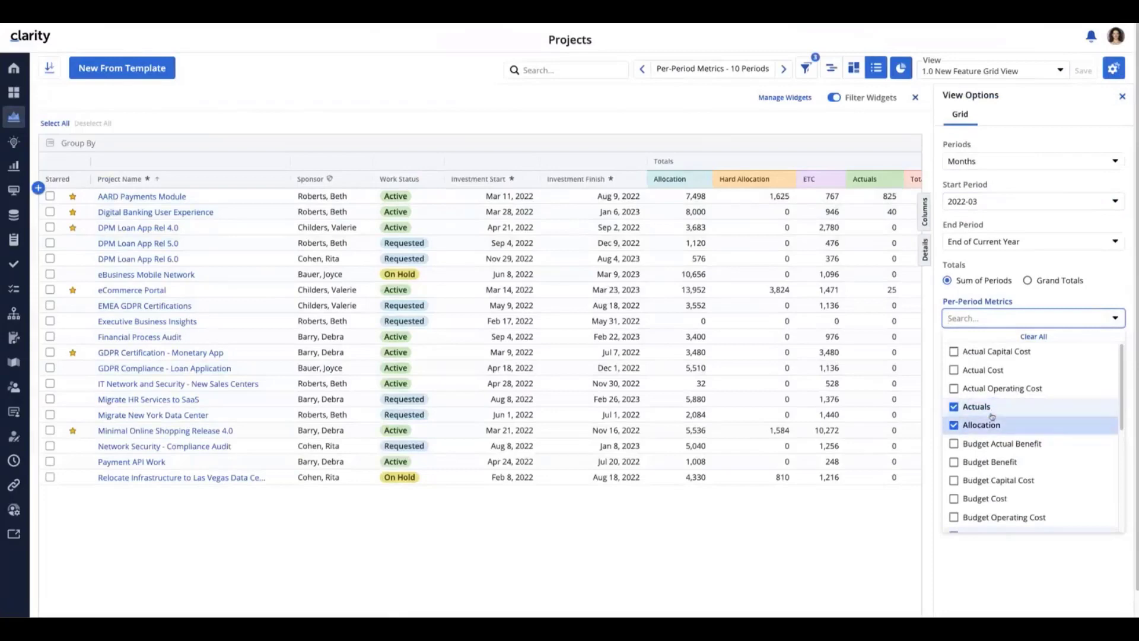
drag(1122, 382, 1108, 285)
click(1107, 270)
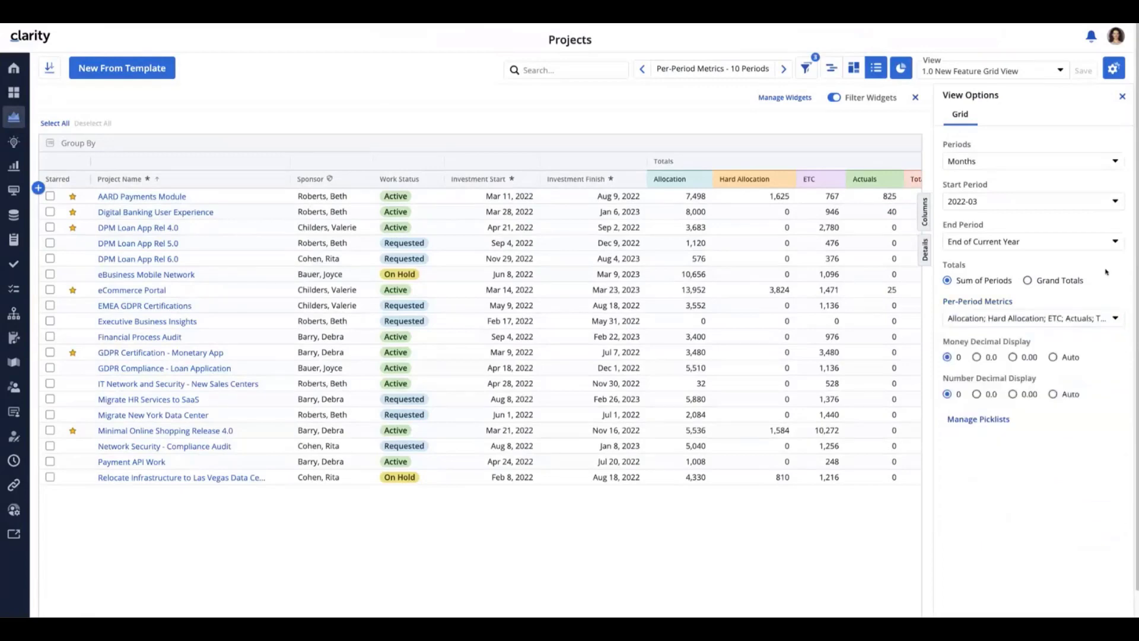
click(1122, 98)
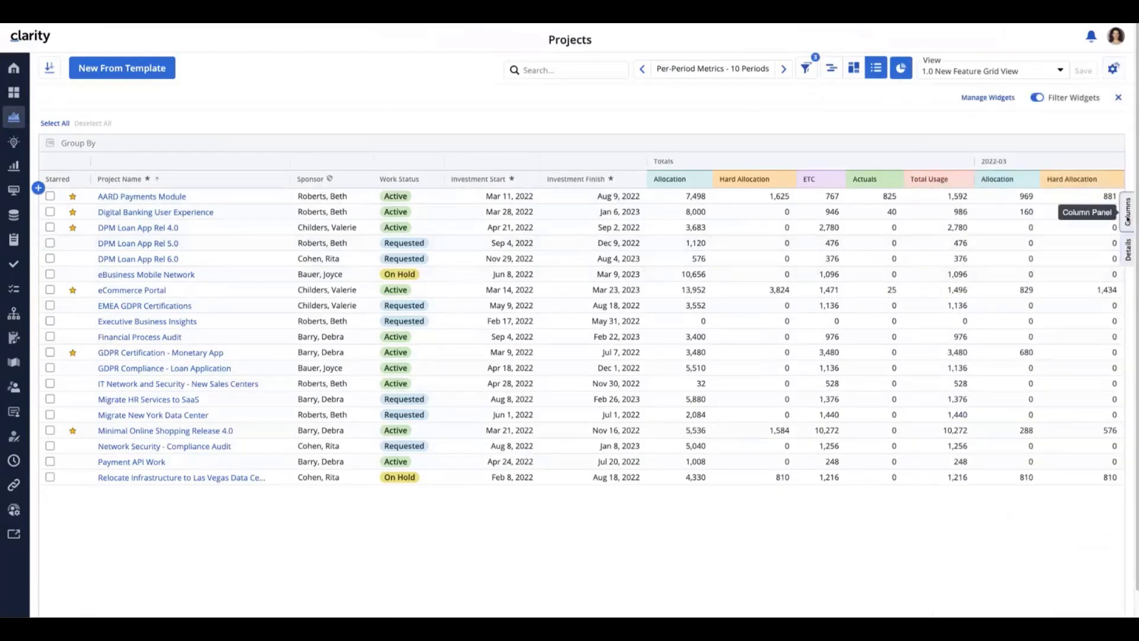
click(1128, 220)
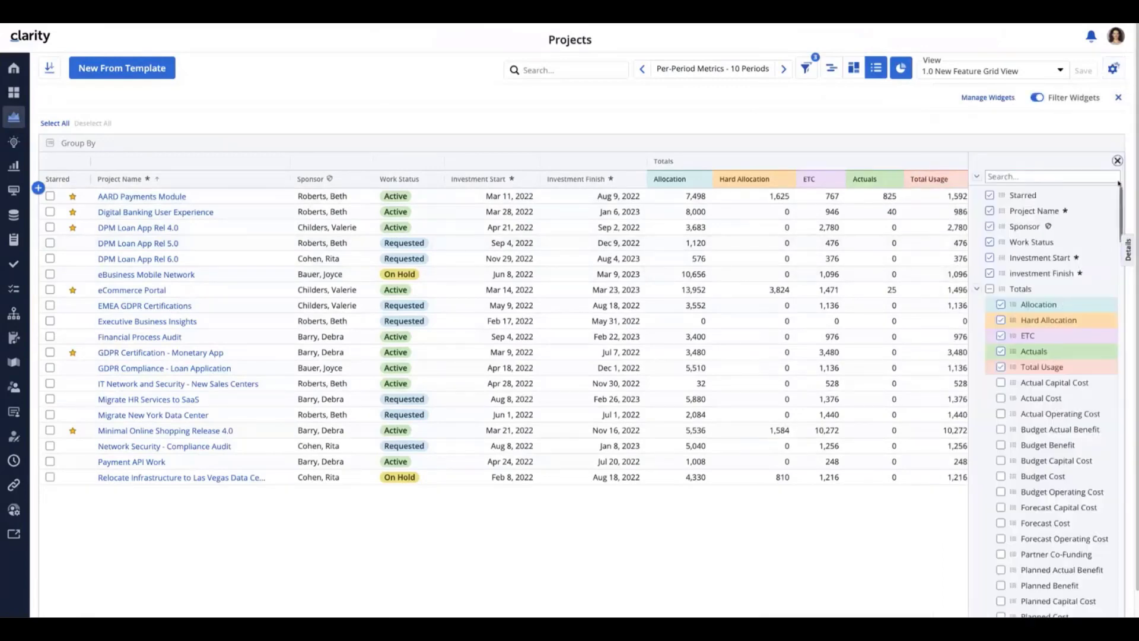
click(1117, 160)
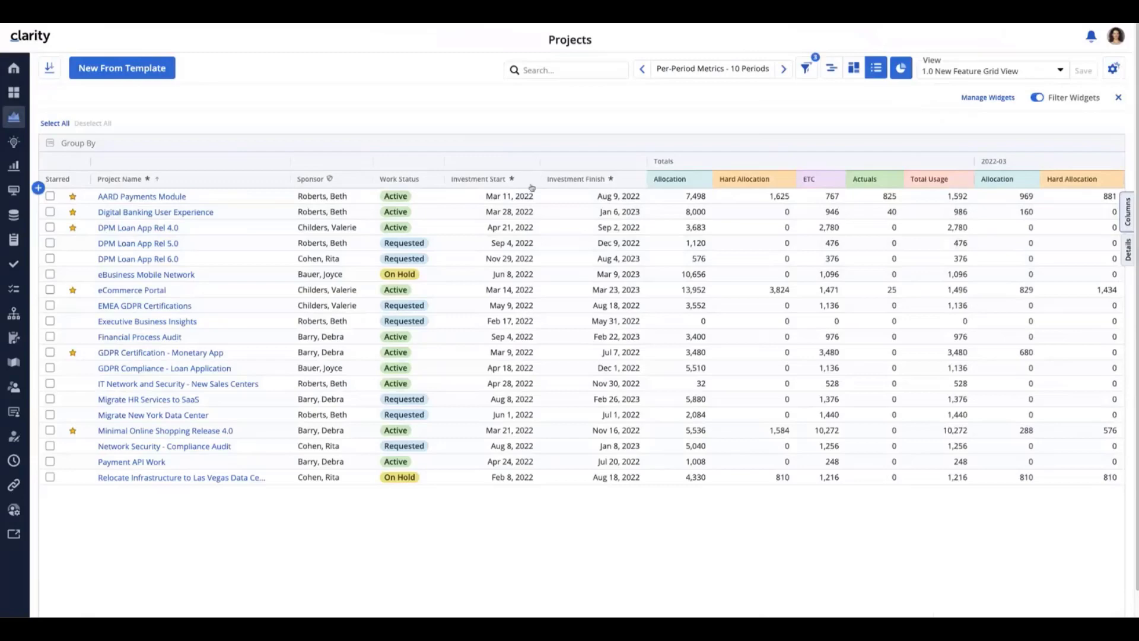
Inspect the AARD Payments Module's total Allocation and Hard Allocation, along with the project's details
click(692, 199)
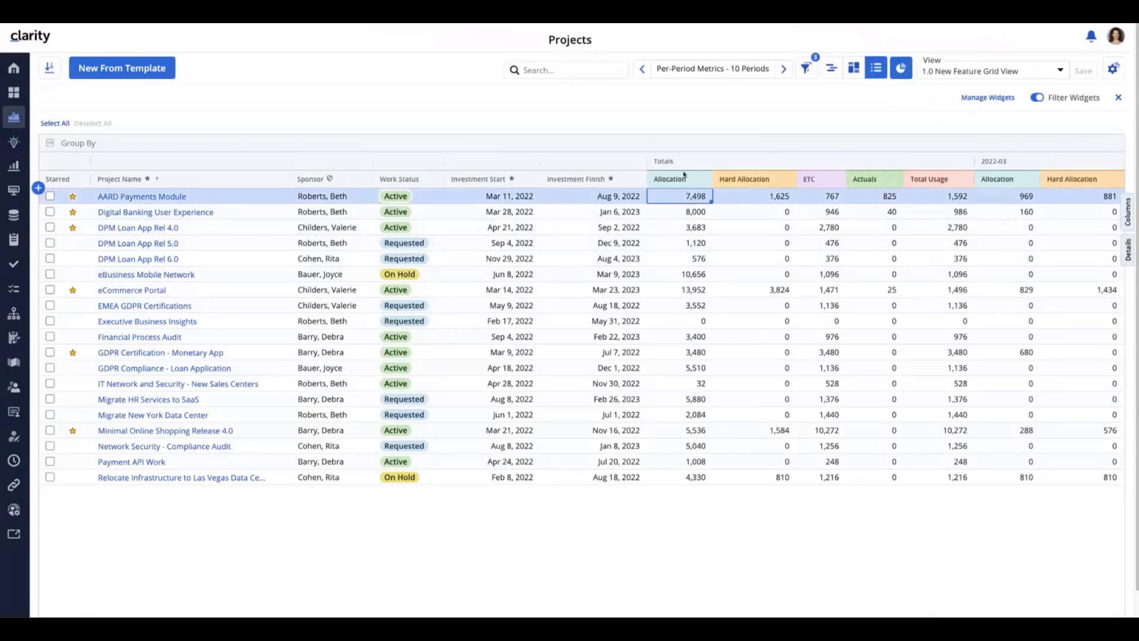
click(784, 202)
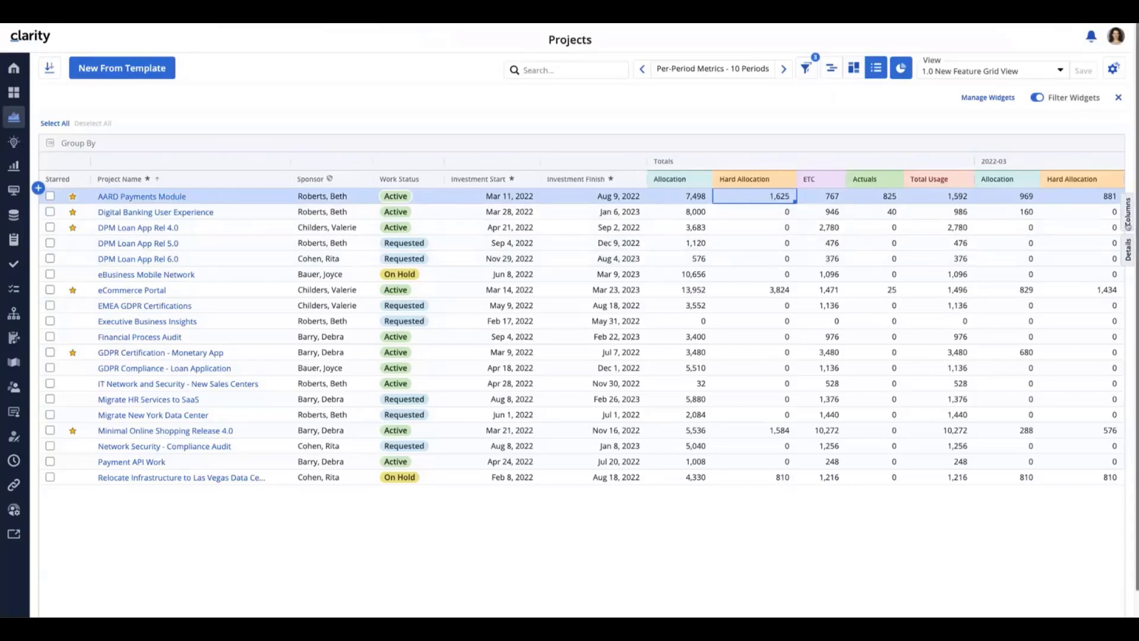
click(1128, 254)
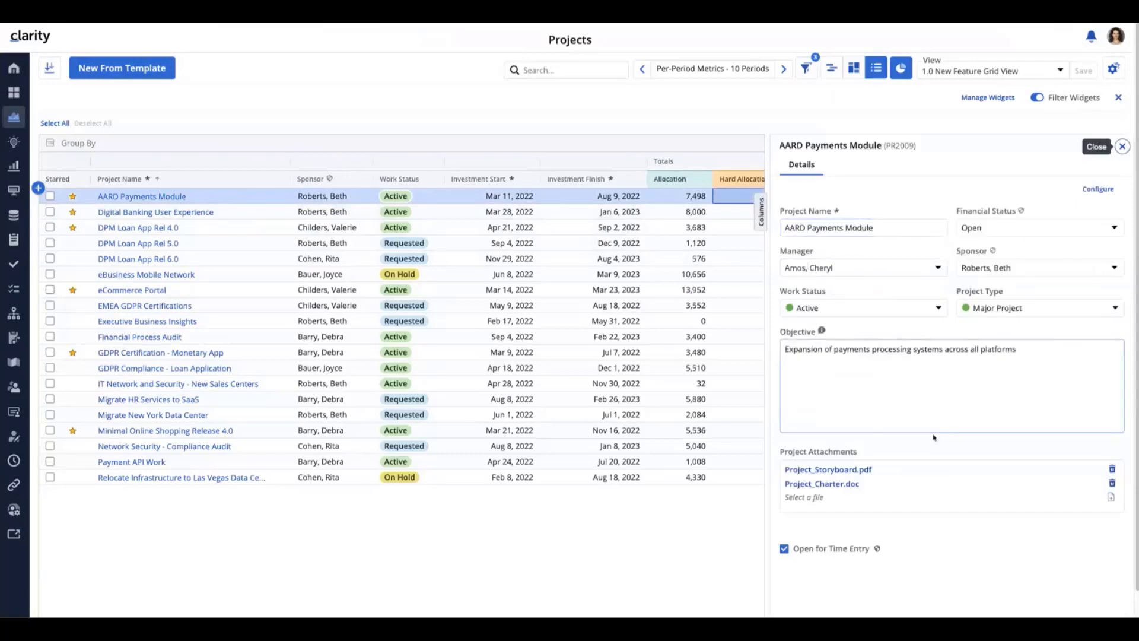
click(1123, 147)
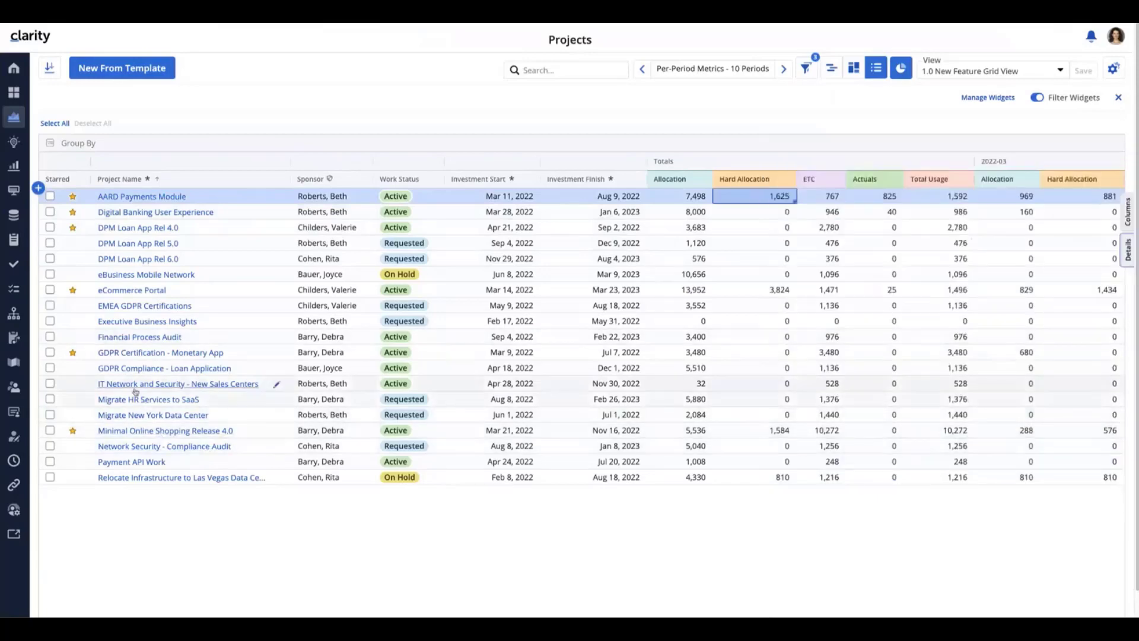
In the GDPR Certification - Monetary App staff grid, set the Blackhawks Team's total Hard Allocation to 3480 and move Booking Status before Default Allocation
click(122, 355)
click(123, 354)
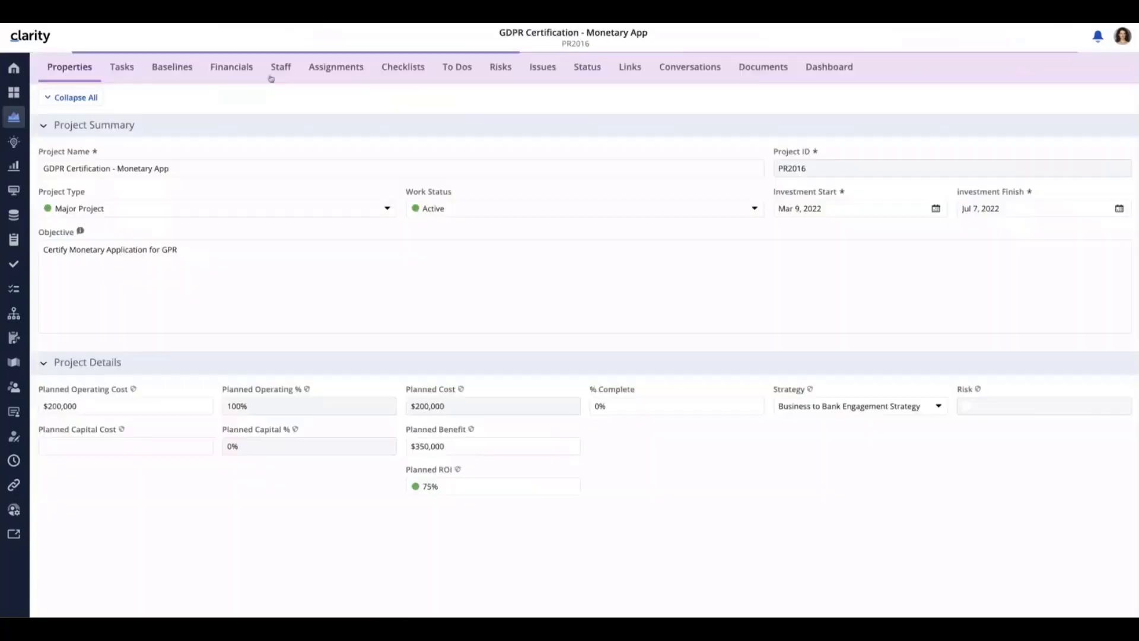
click(275, 70)
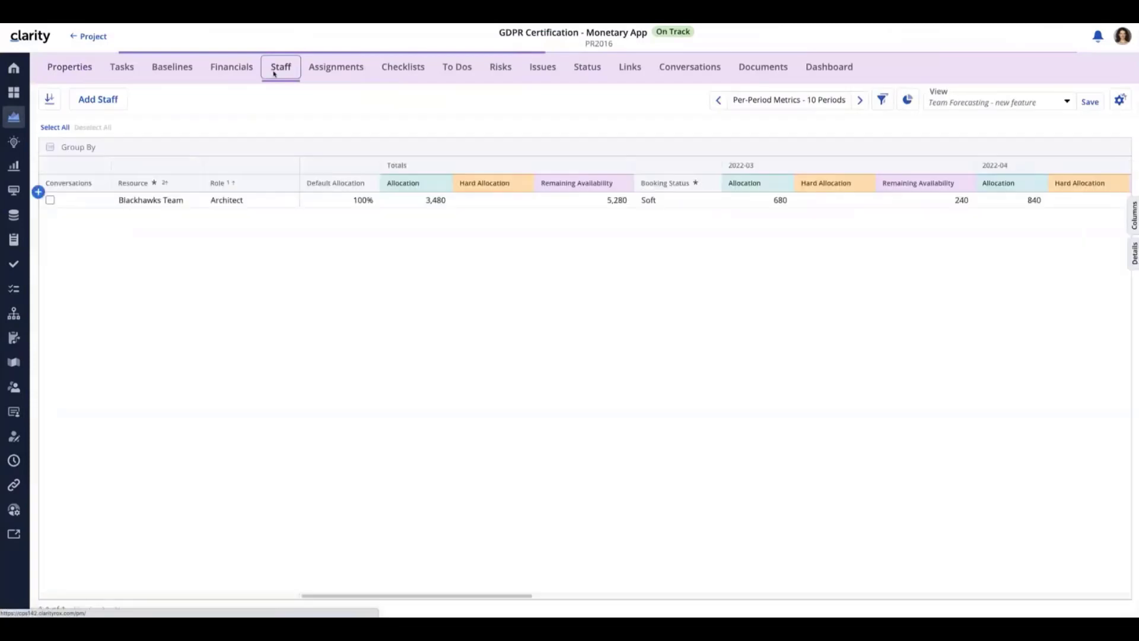
click(496, 202)
text(3480)
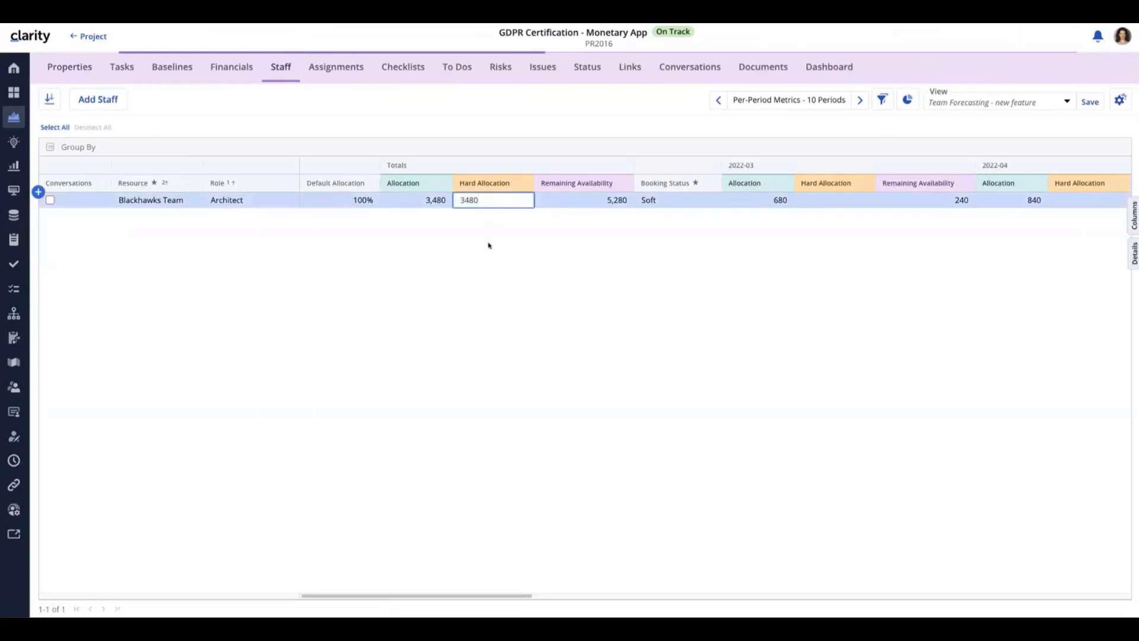
key(Return)
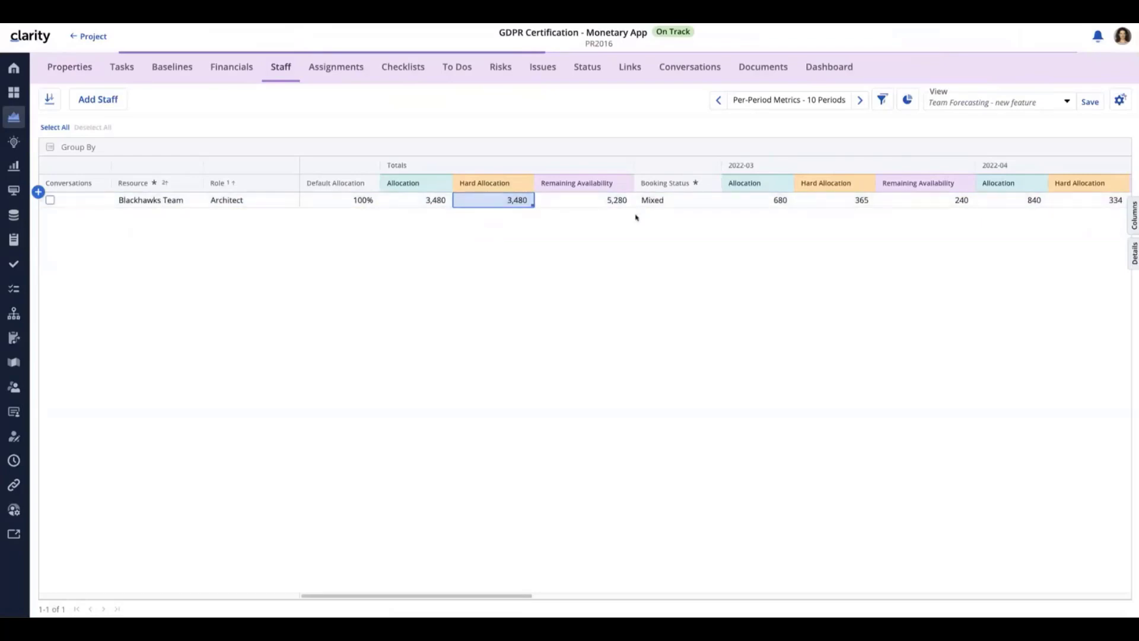
drag(653, 183, 336, 184)
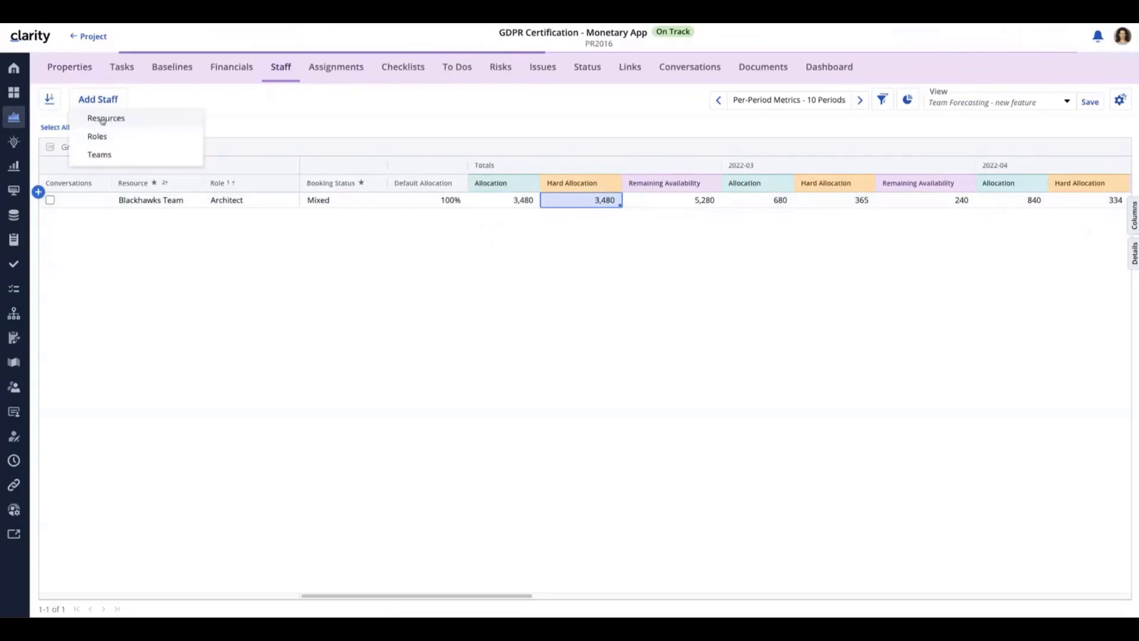
Add the first listed architect from the resources to the project staff, and set that architect's total Hard Allocation to 696
click(101, 118)
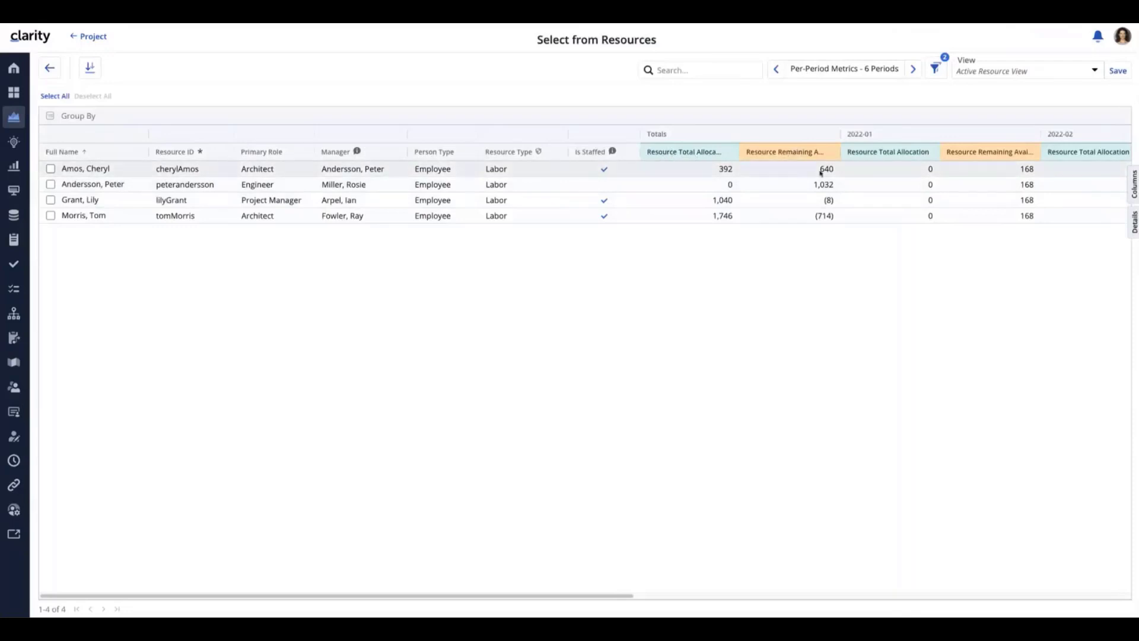
click(51, 169)
click(192, 97)
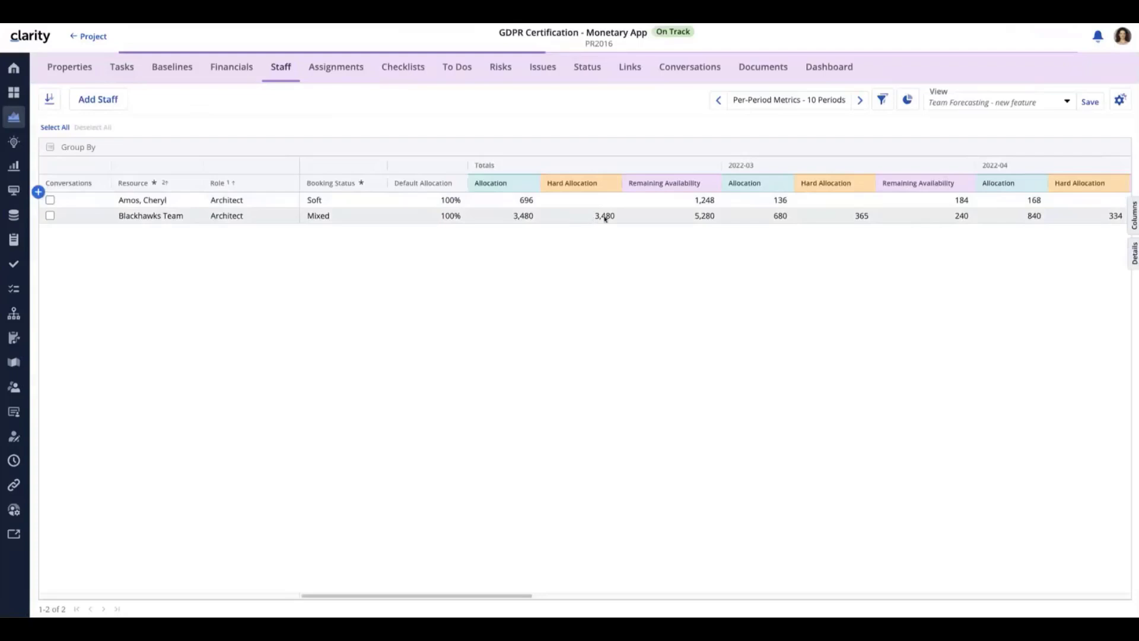
click(576, 201)
text(696)
key(Return)
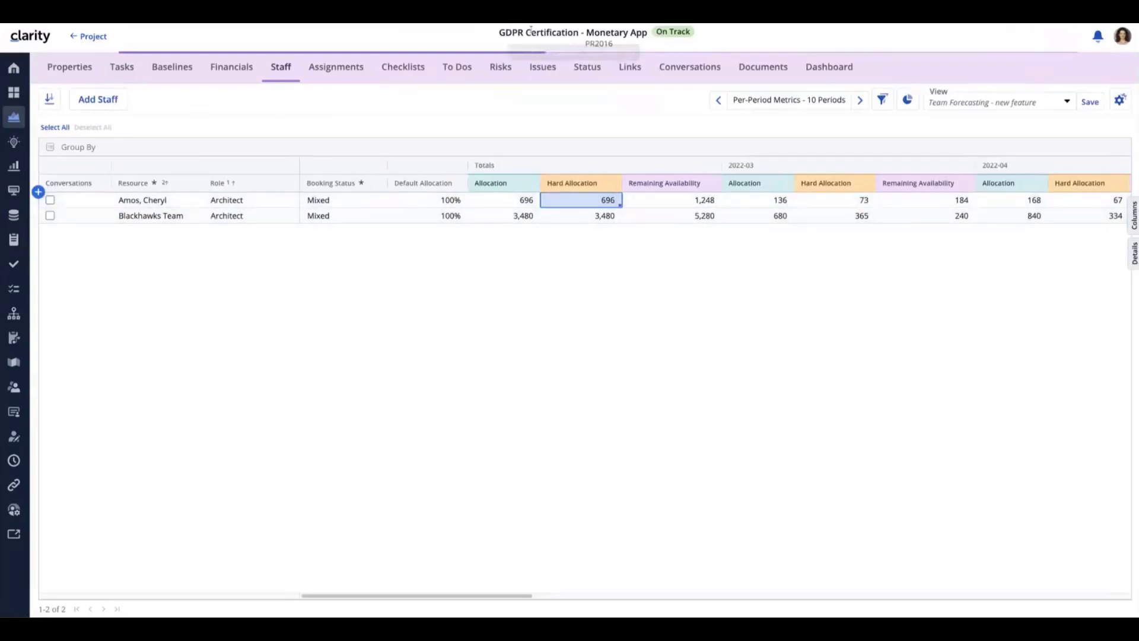
Compare the summed Allocation and Hard Allocation totals of both staff rows, and leave the project
drag(508, 199, 507, 216)
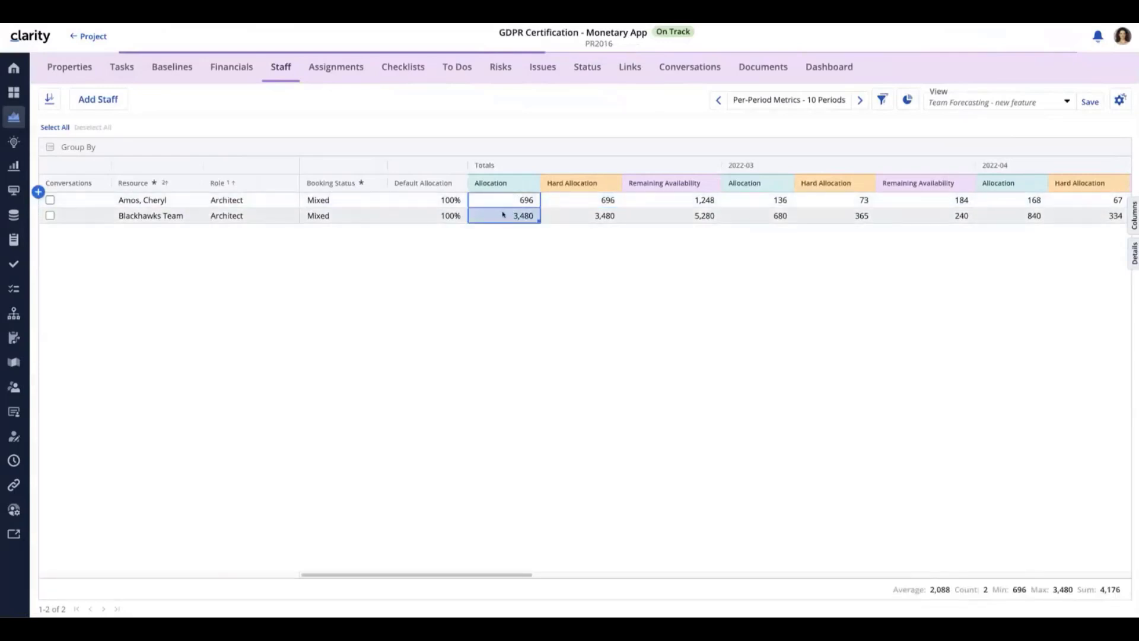
drag(580, 201, 579, 213)
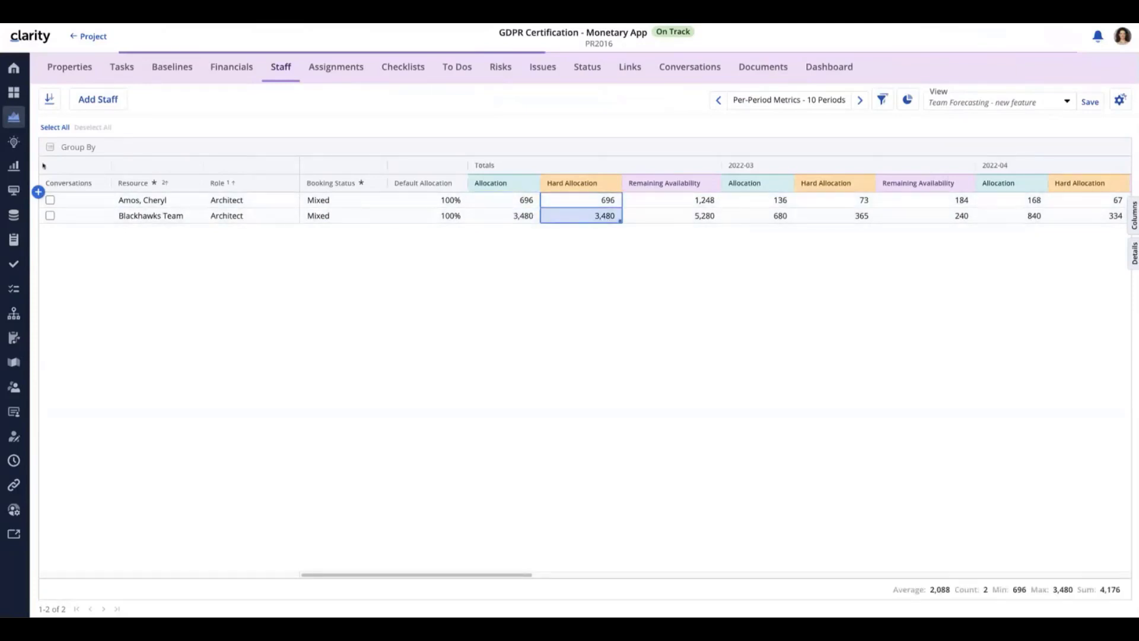
click(89, 37)
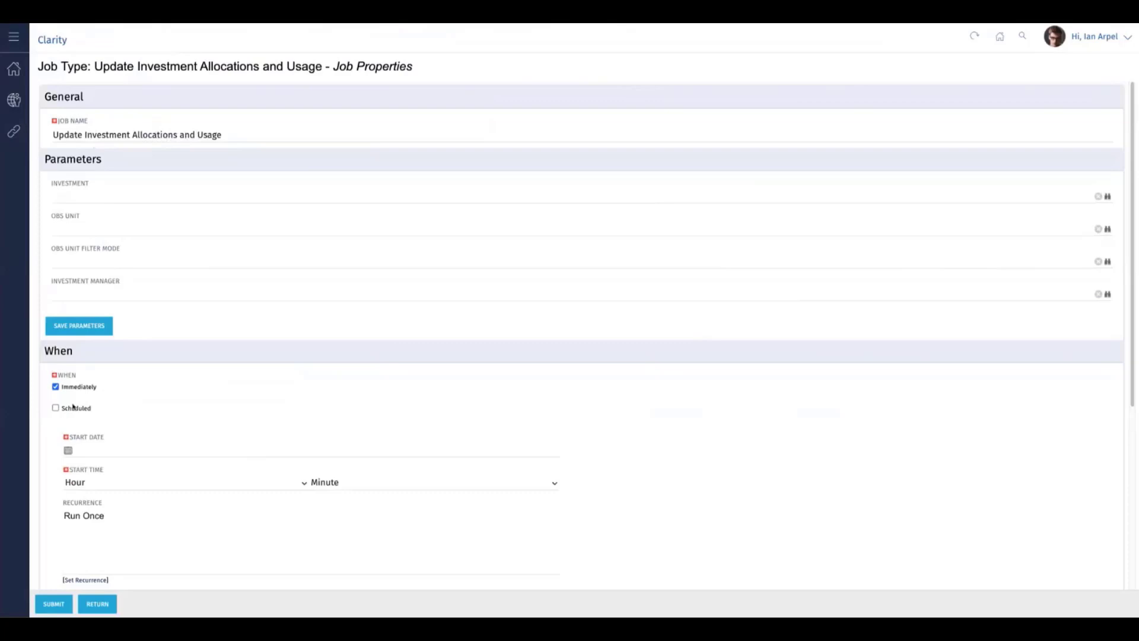
Submit the Update Investment Allocations and Usage job to run immediately, and refresh the Projects grid
click(54, 605)
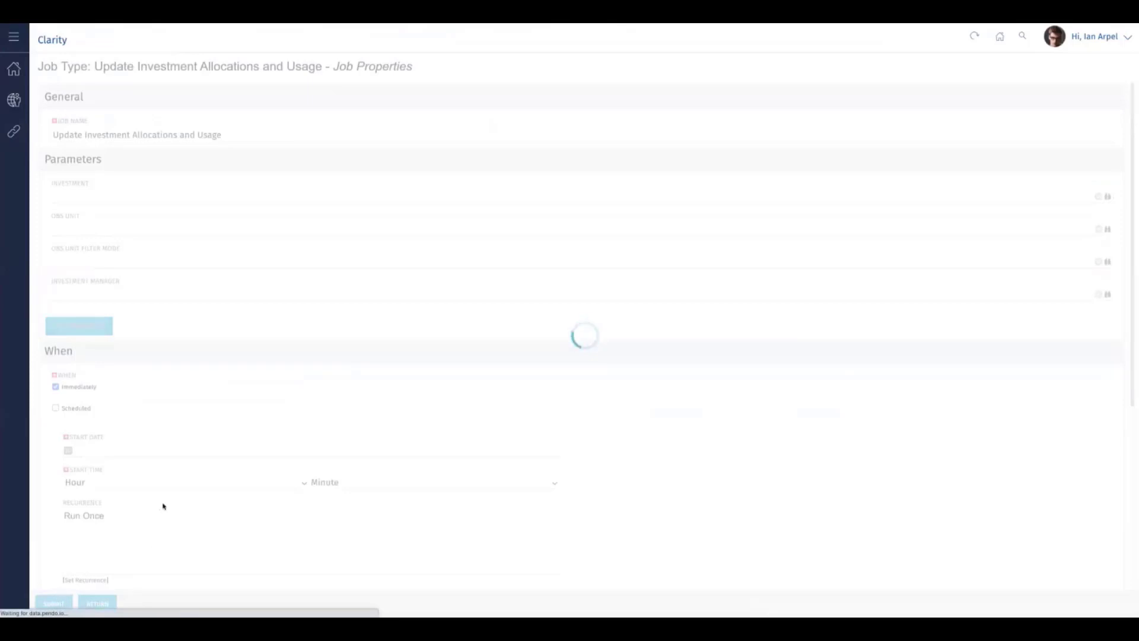
click(113, 67)
click(110, 135)
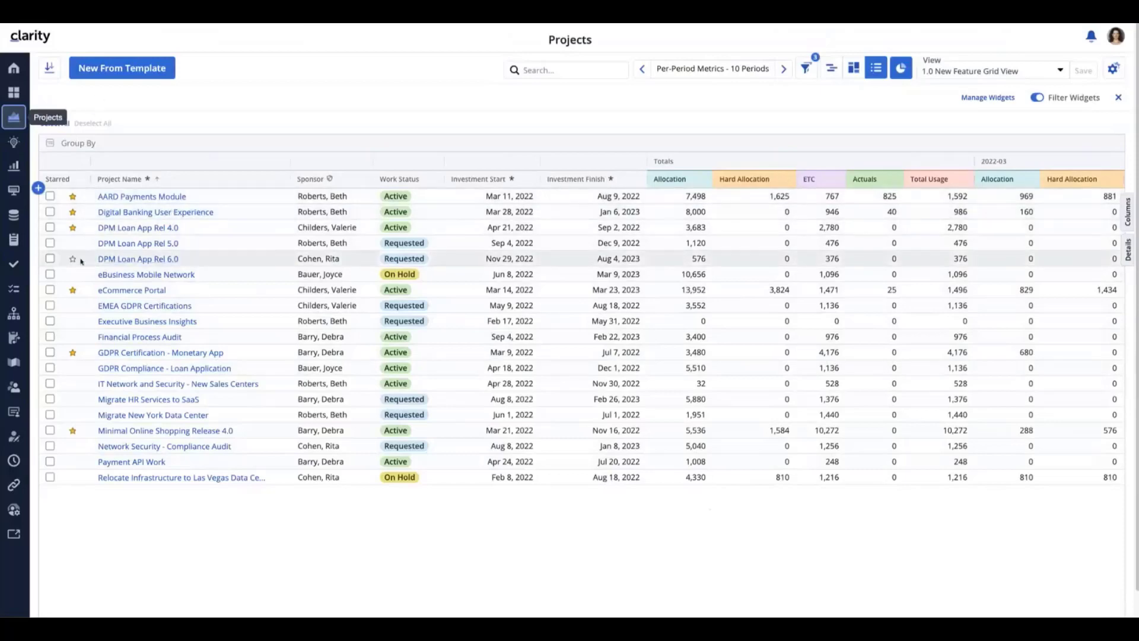
click(14, 117)
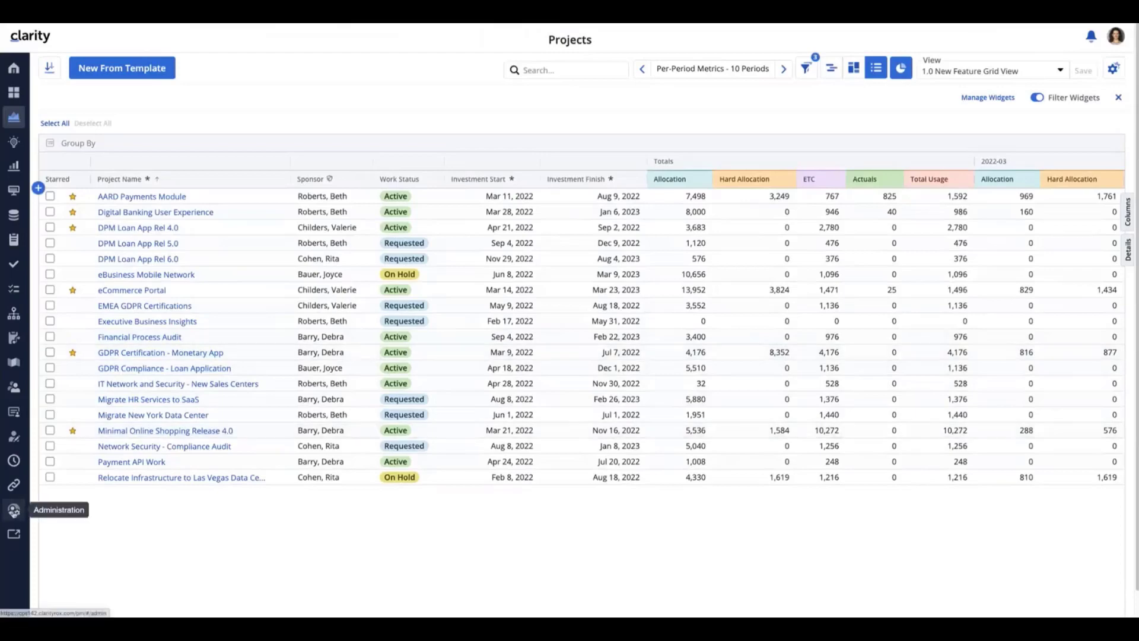
Open the Attributes grid in Administration and browse the object choices of its Object filter
click(13, 510)
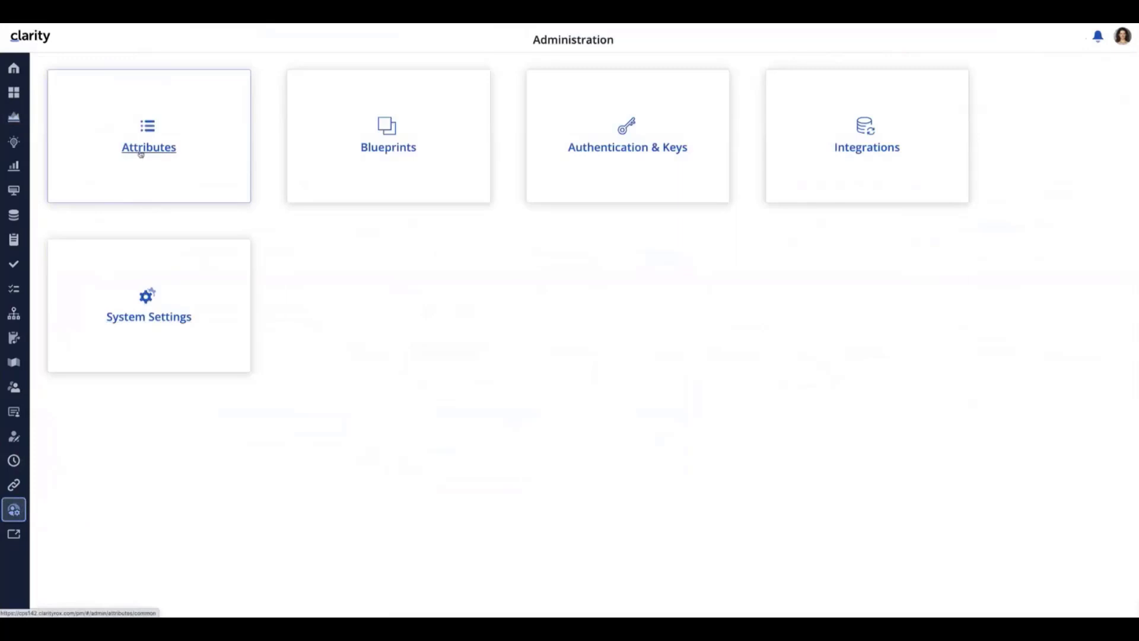
click(139, 151)
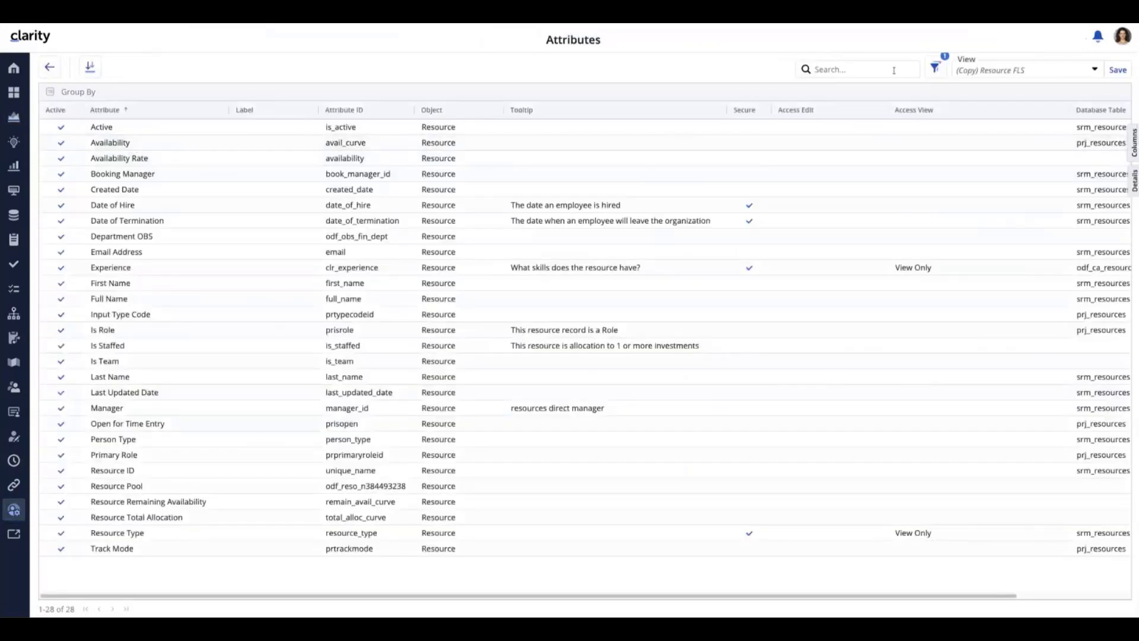
click(935, 68)
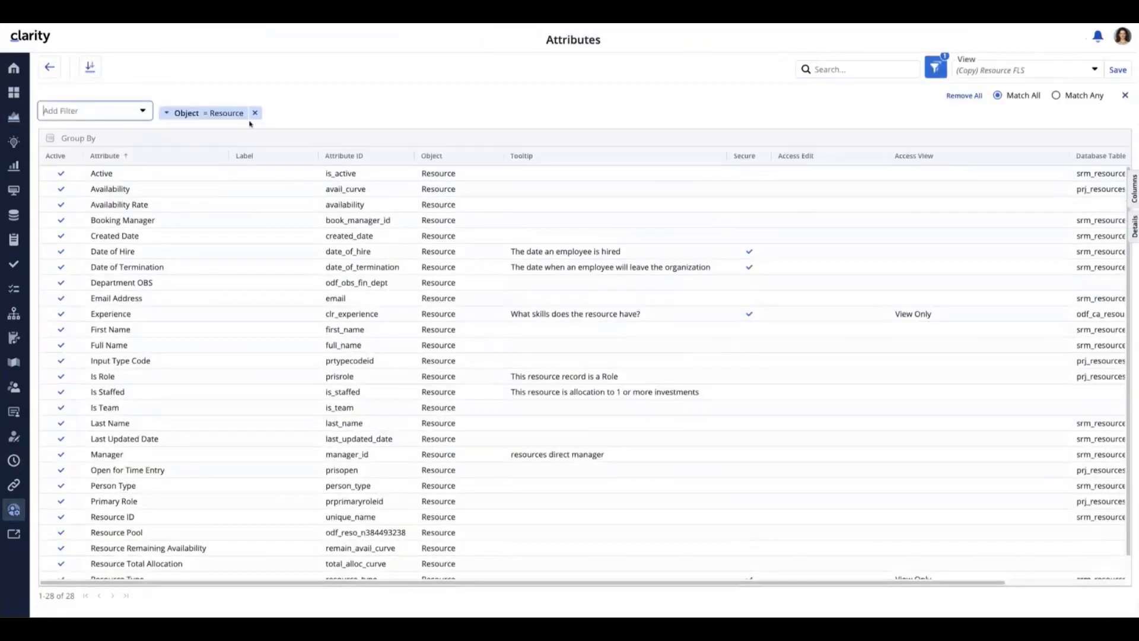
click(217, 118)
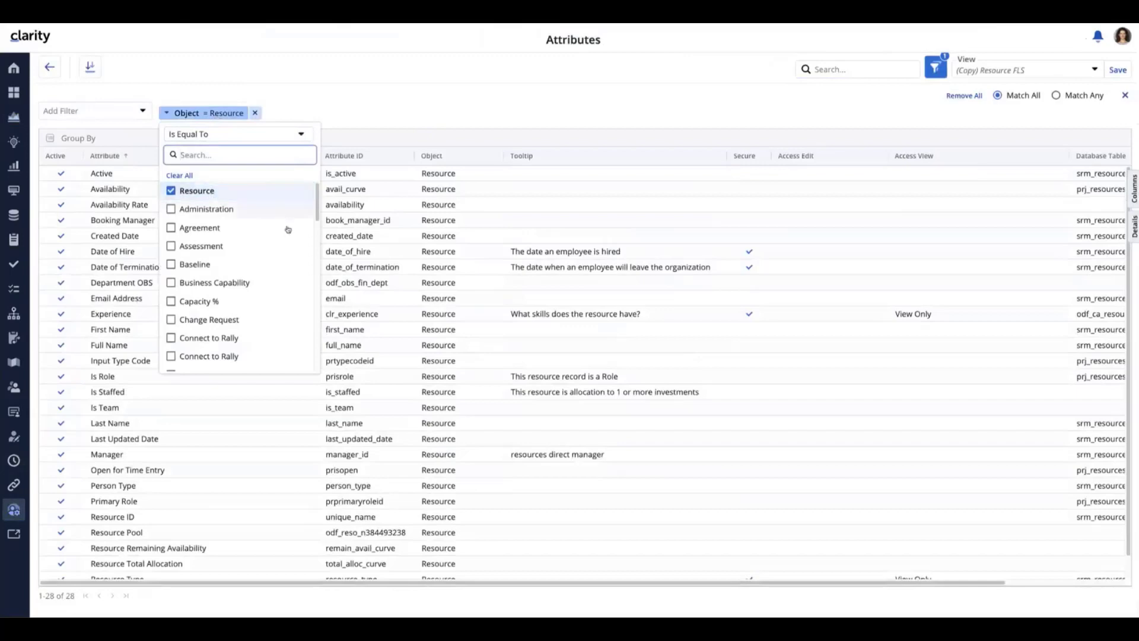
drag(315, 203, 315, 305)
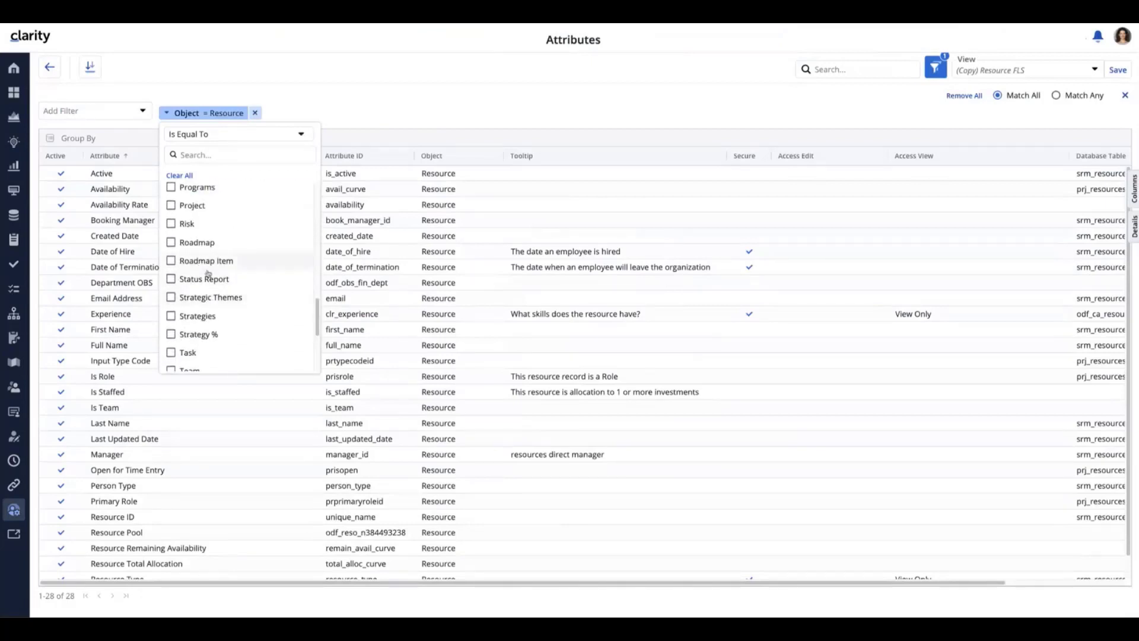
drag(318, 314, 319, 183)
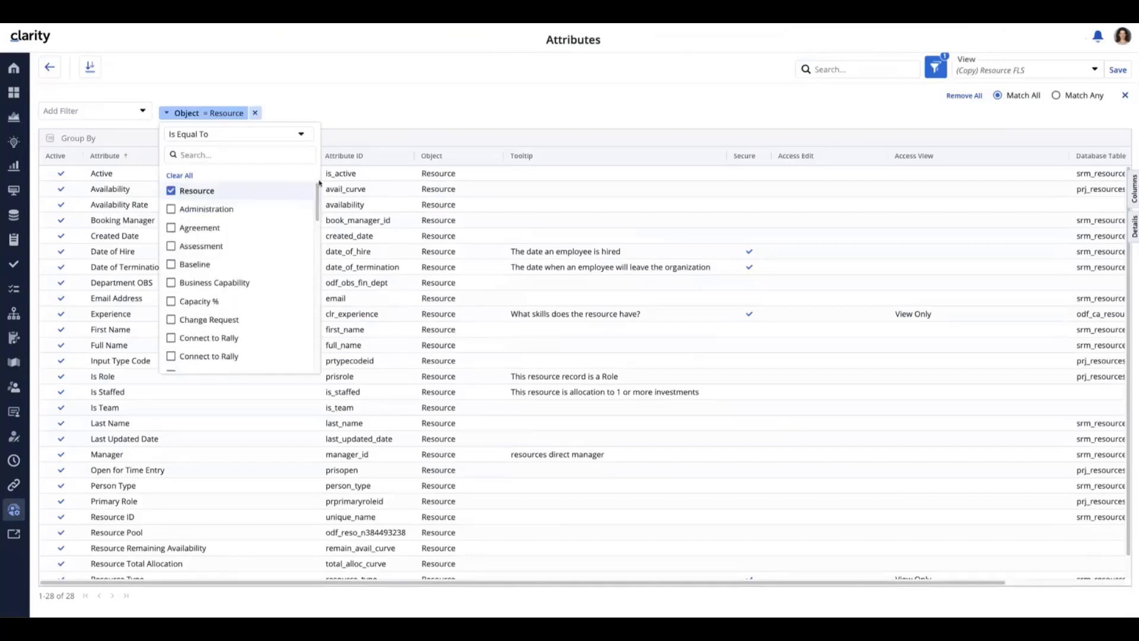
Close the Object filter choices, narrow the Tooltip column, and review the Secure and Access View settings of the Resource attributes
click(310, 89)
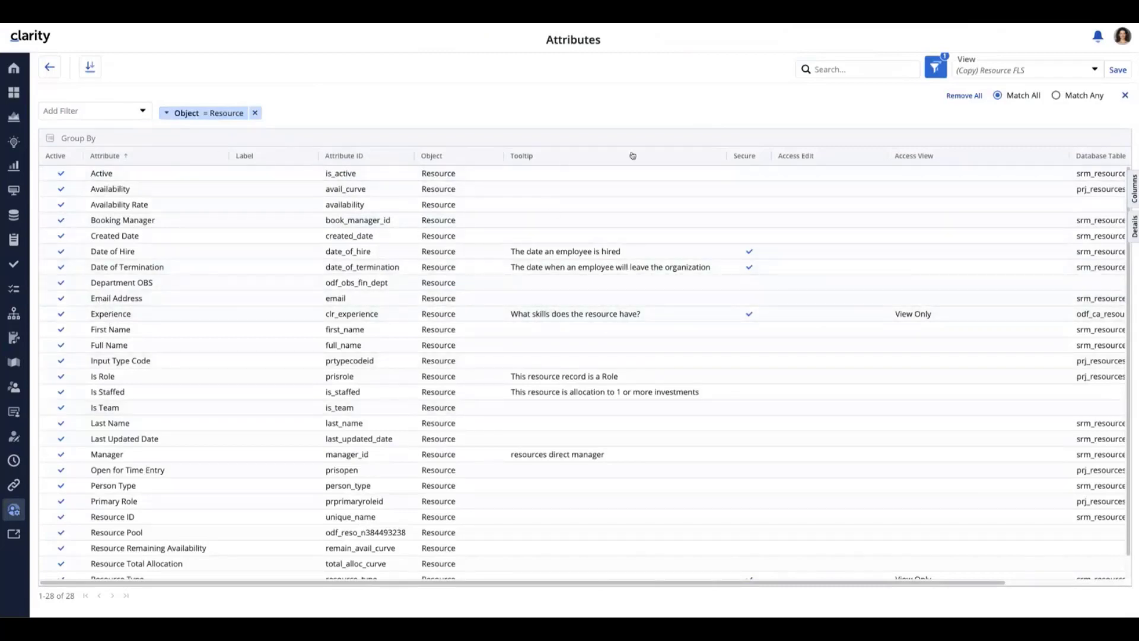
drag(727, 156, 685, 159)
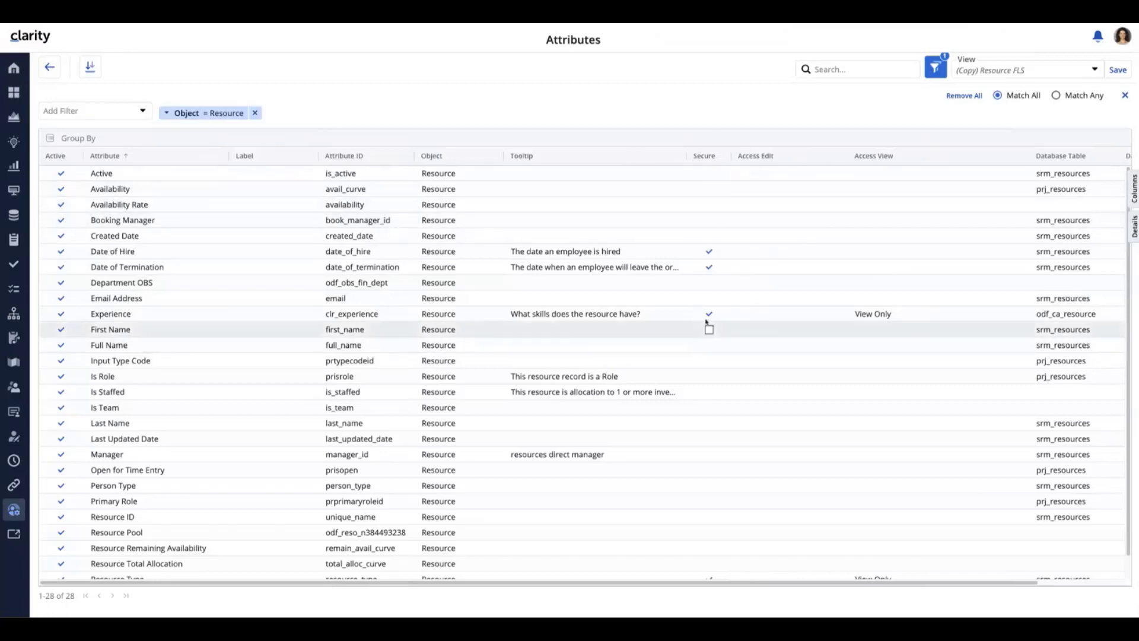
scroll(703, 263, down, 1)
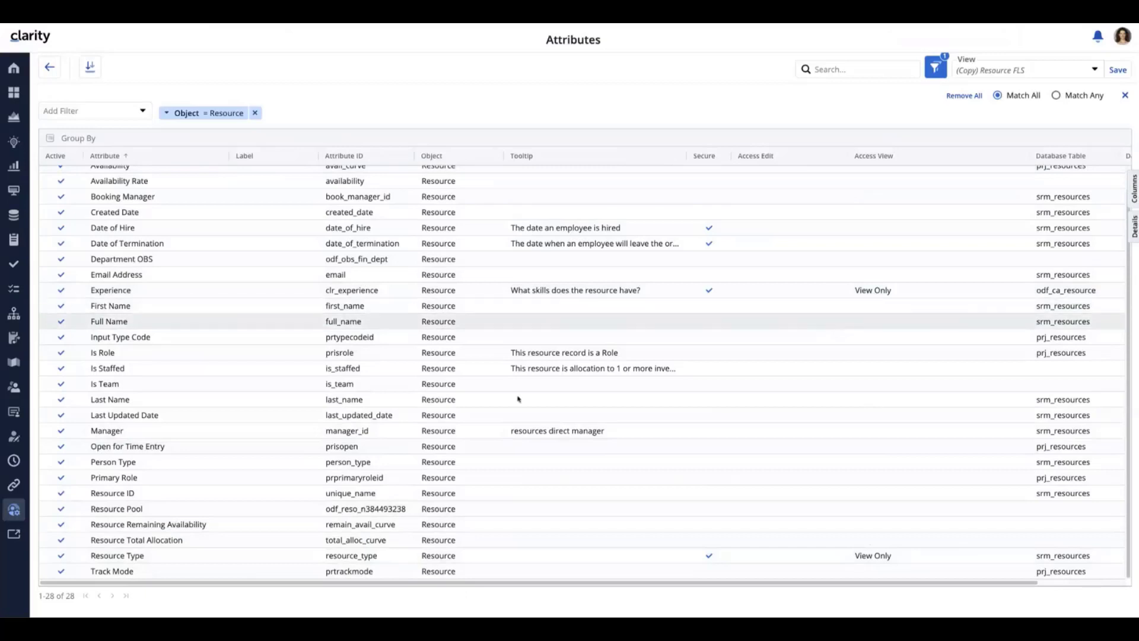
Open the Resources grid, show its filters, and remove the Experience = java filter
click(15, 438)
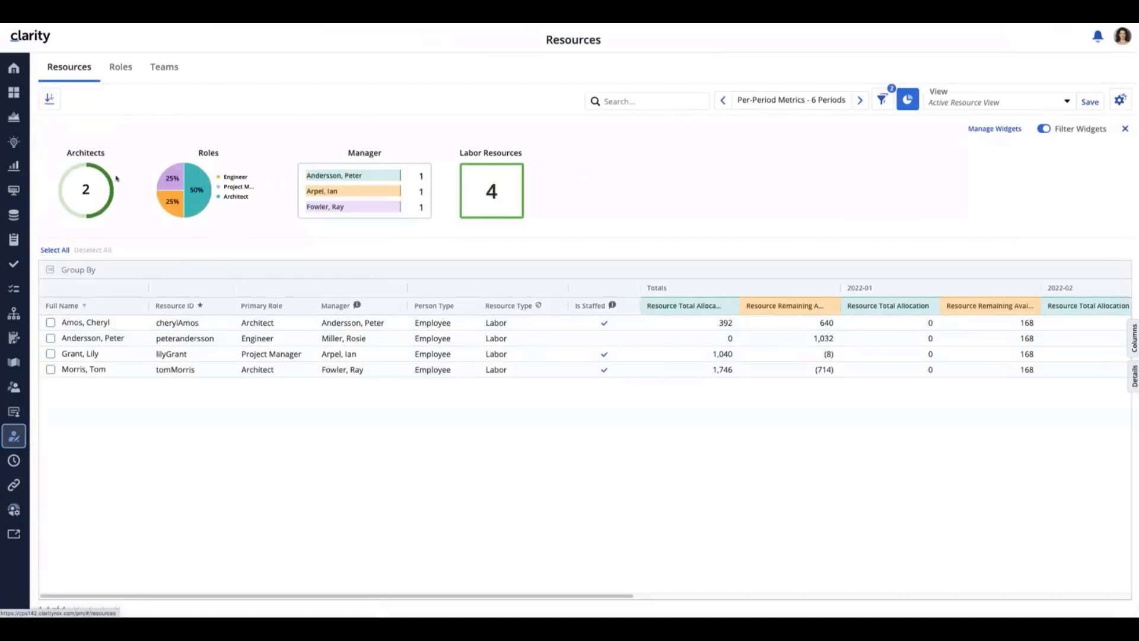
click(883, 101)
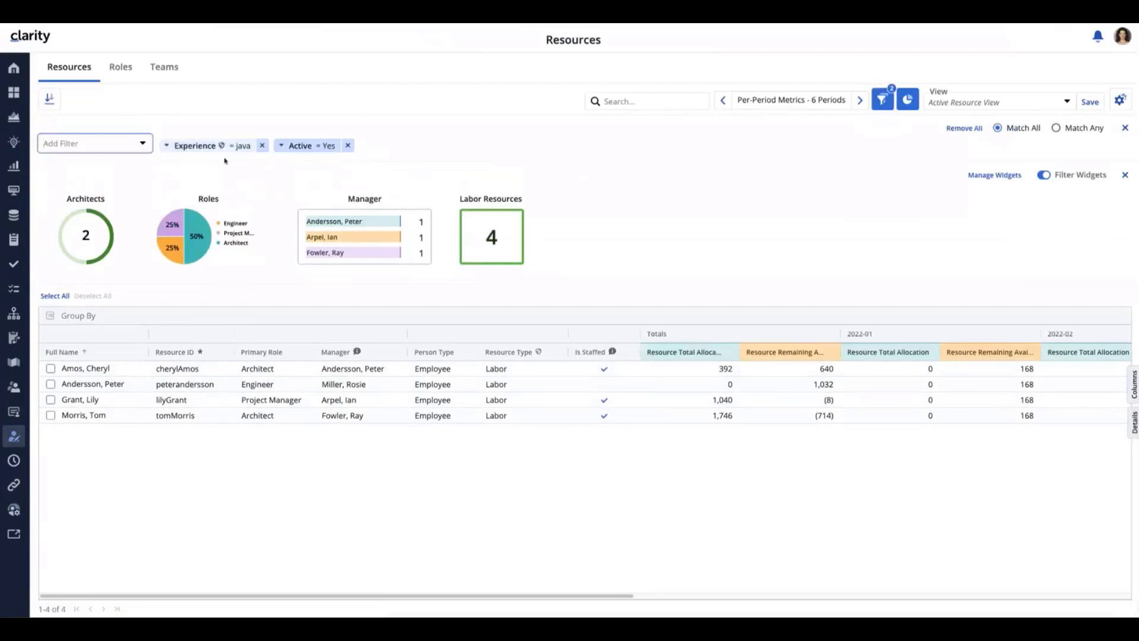
click(261, 146)
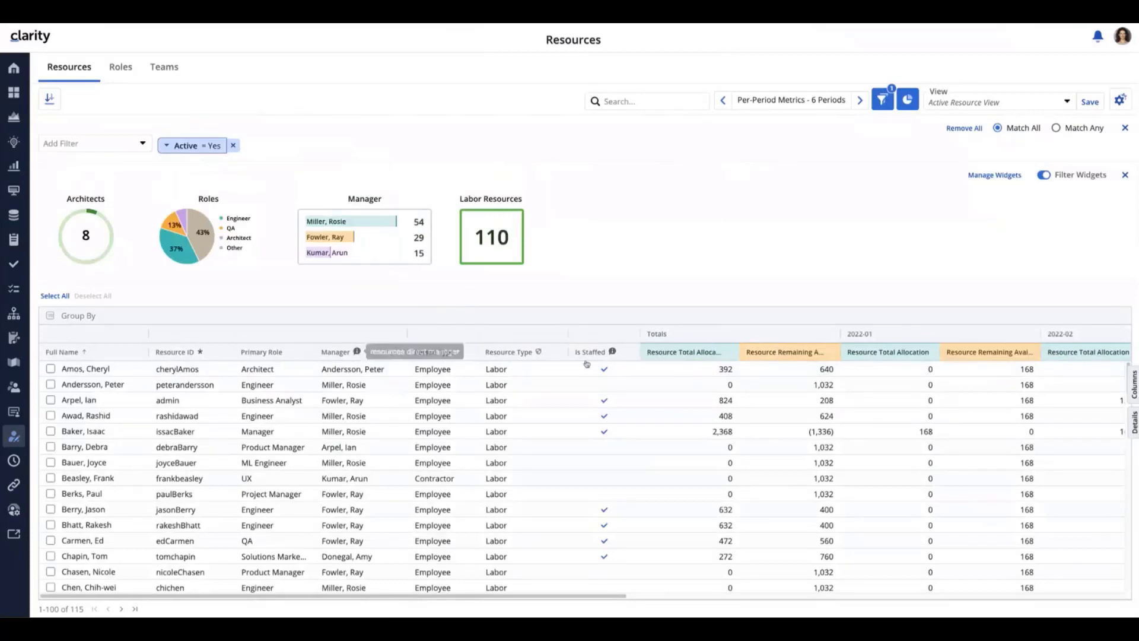
Read the header hints of the Is Staffed and Resource Type columns in the Resources grid
mouse_move(614, 354)
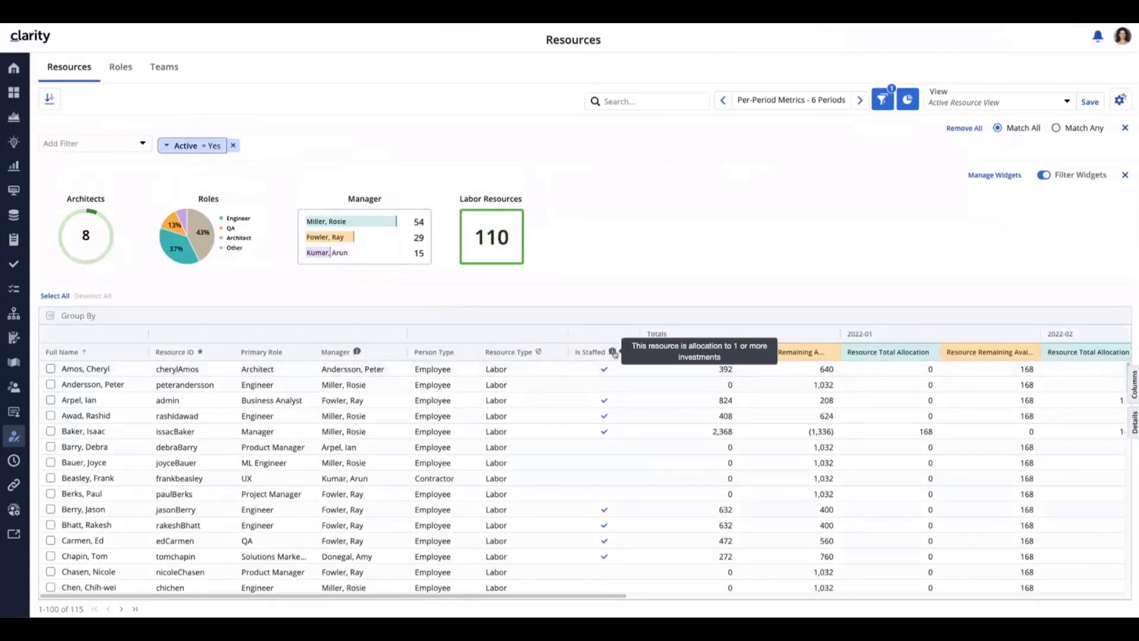
mouse_move(540, 355)
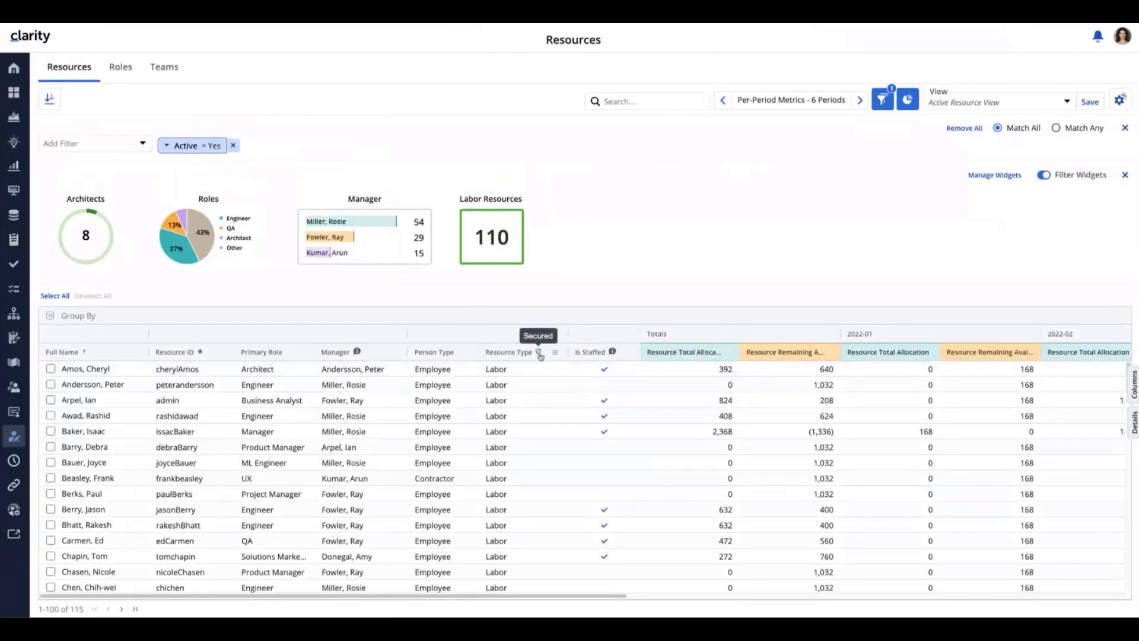
click(516, 369)
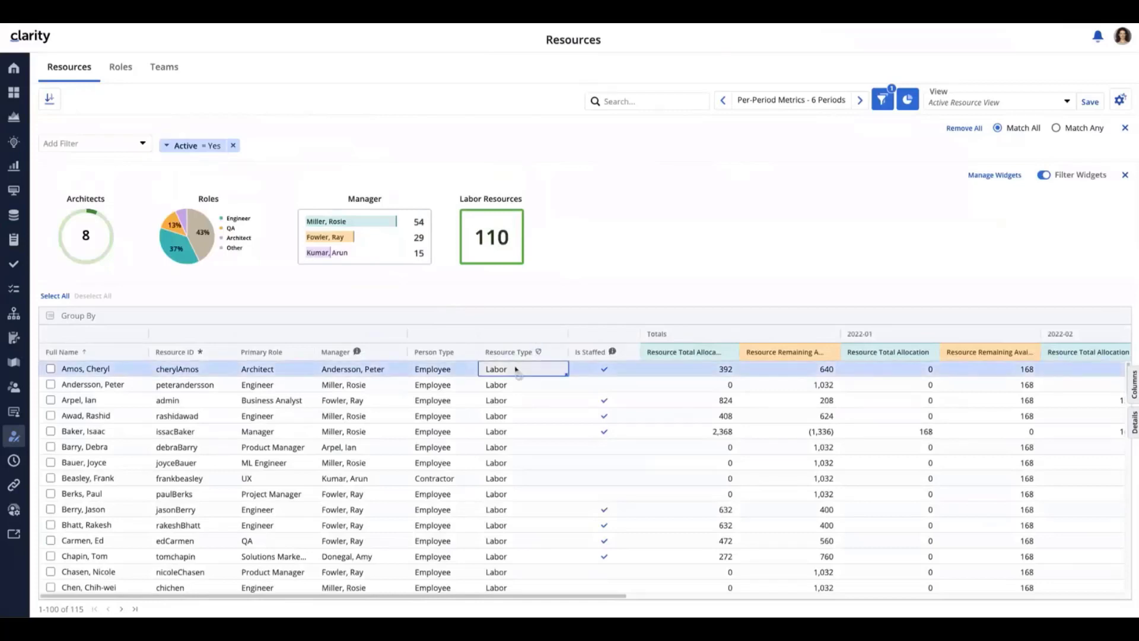
Show the first listed resource's details with the widgets hidden, and read the tooltips of the Experience and Manager fields
click(396, 370)
click(1135, 423)
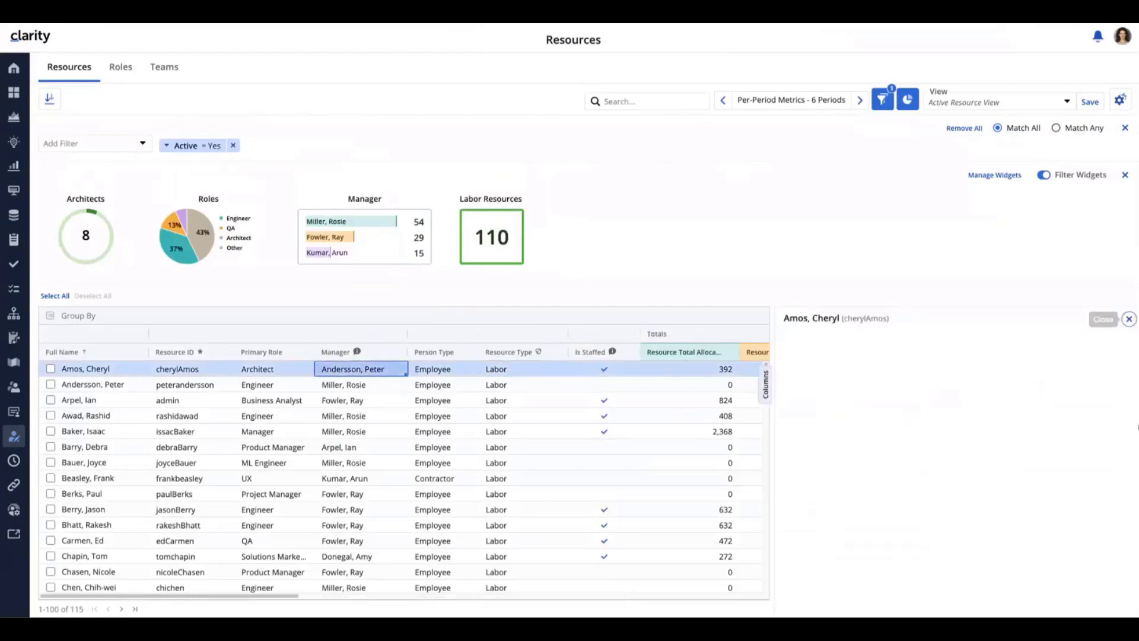
click(1124, 175)
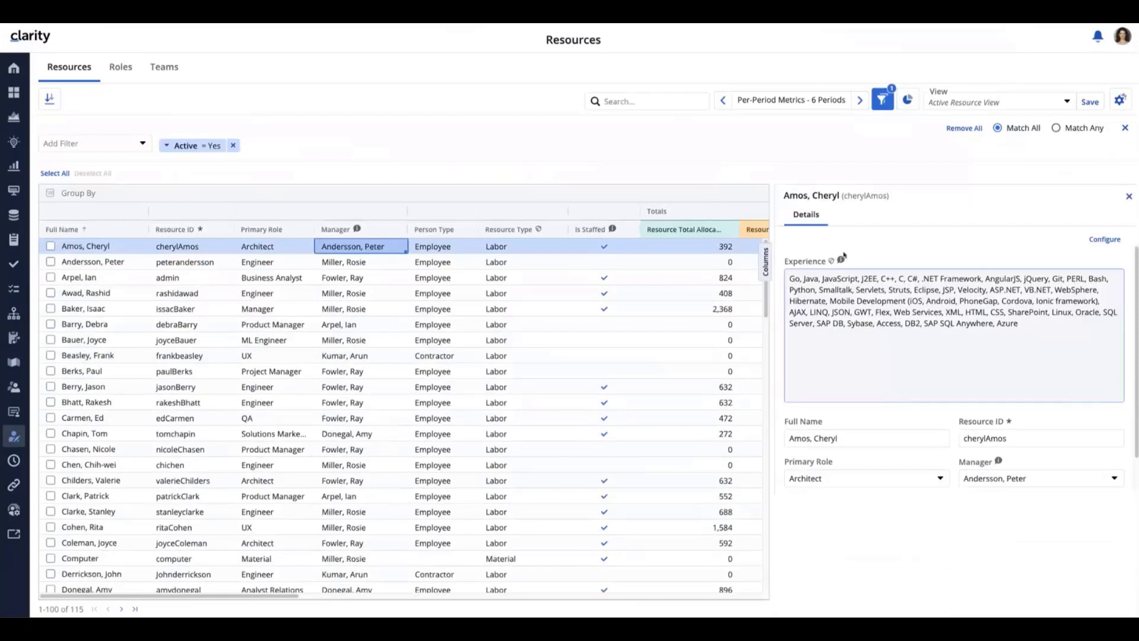
mouse_move(842, 262)
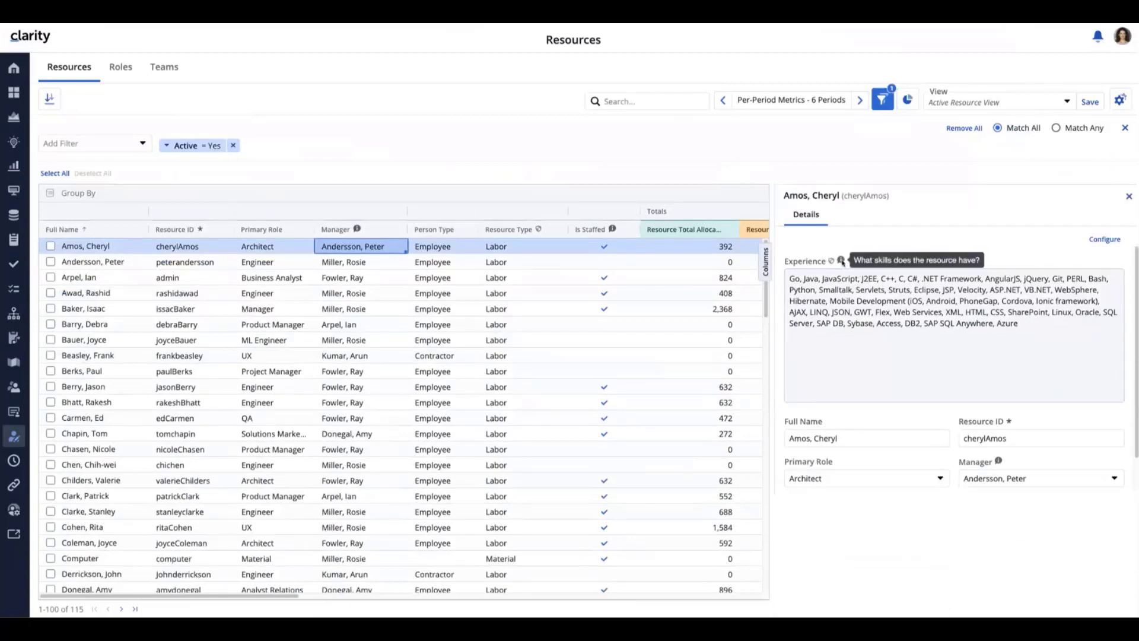
click(846, 344)
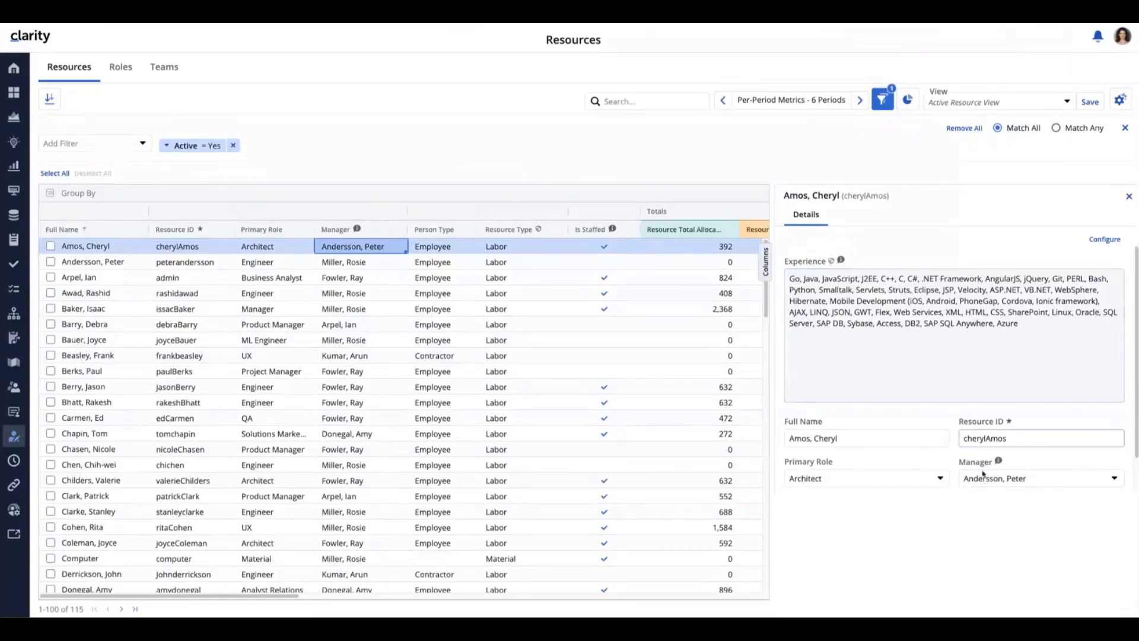
mouse_move(999, 462)
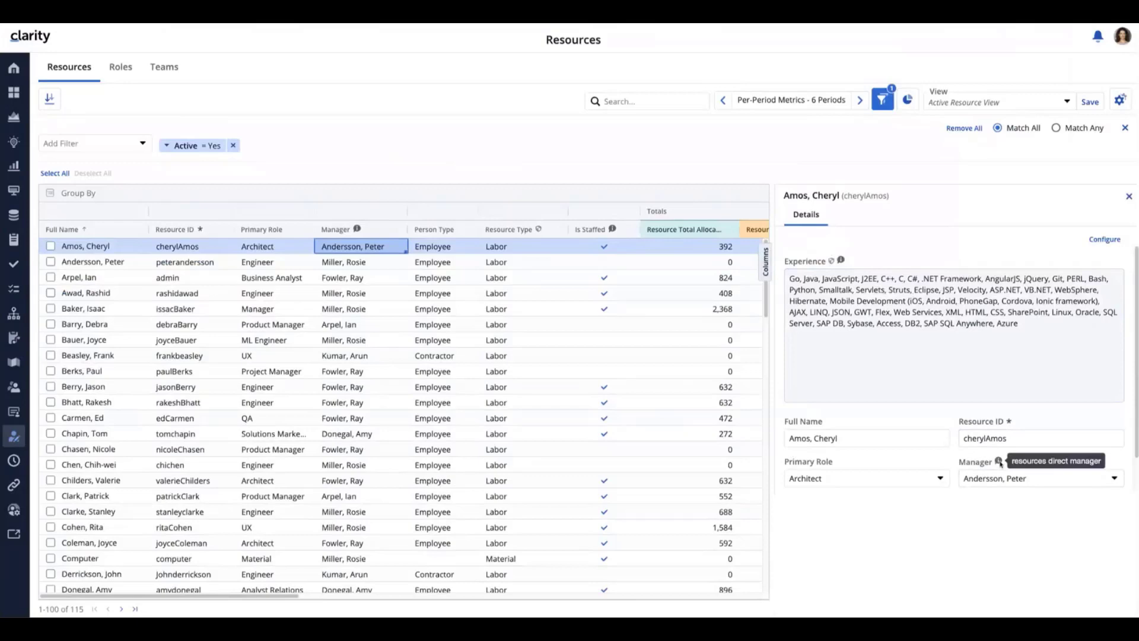
Browse the attributes offered in the details layout configuration with the filter bar hidden, and close the resource details
click(1107, 239)
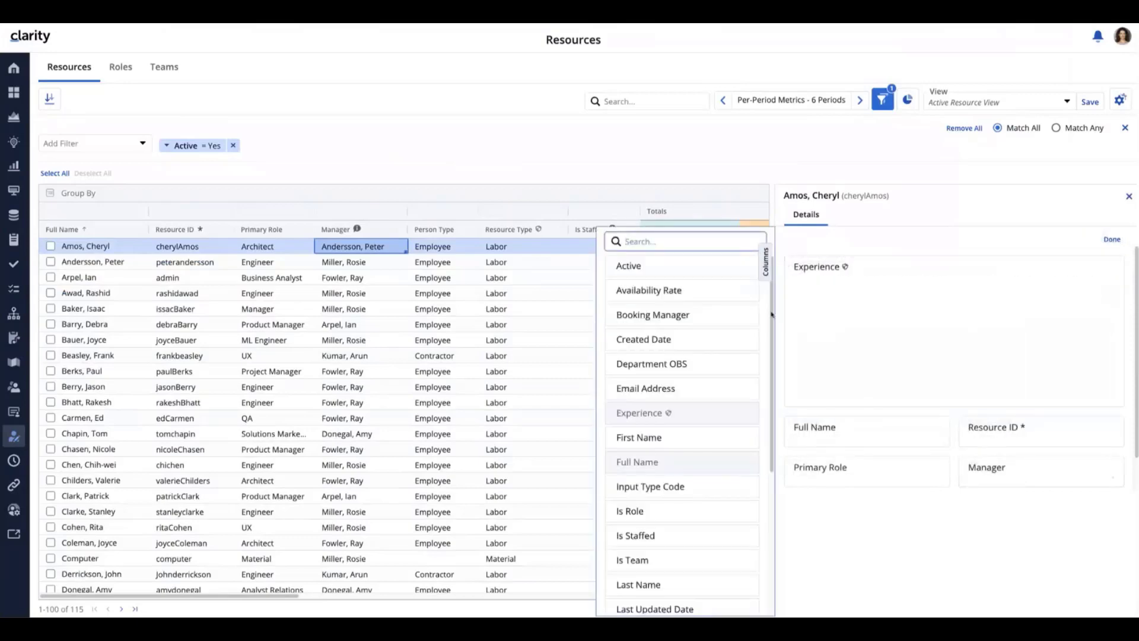
click(1125, 128)
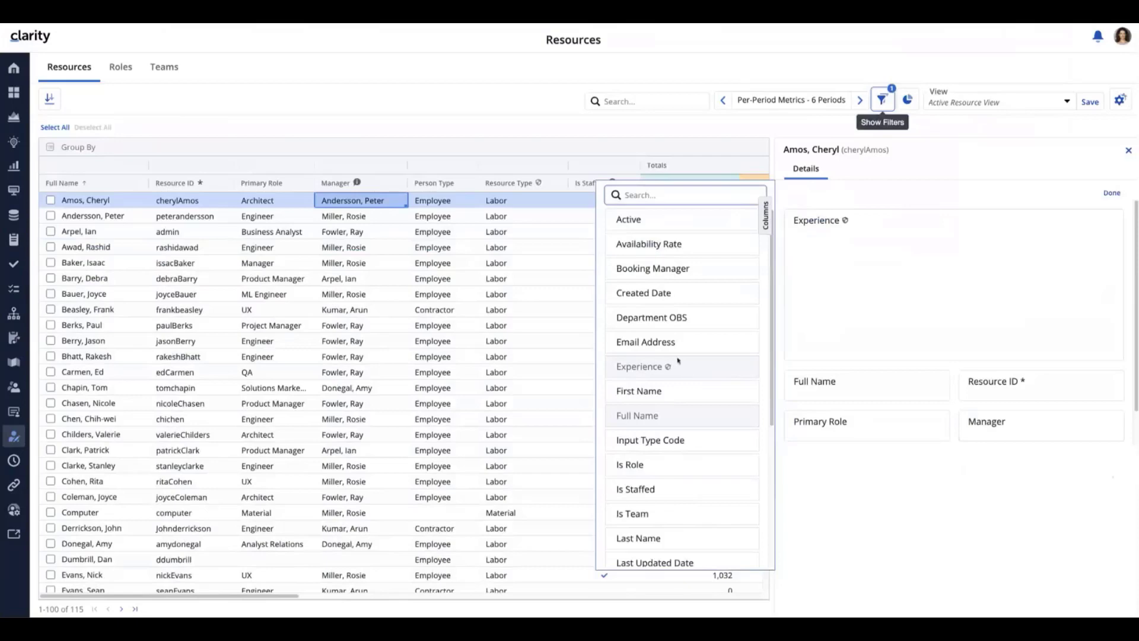
scroll(677, 371, down, 5)
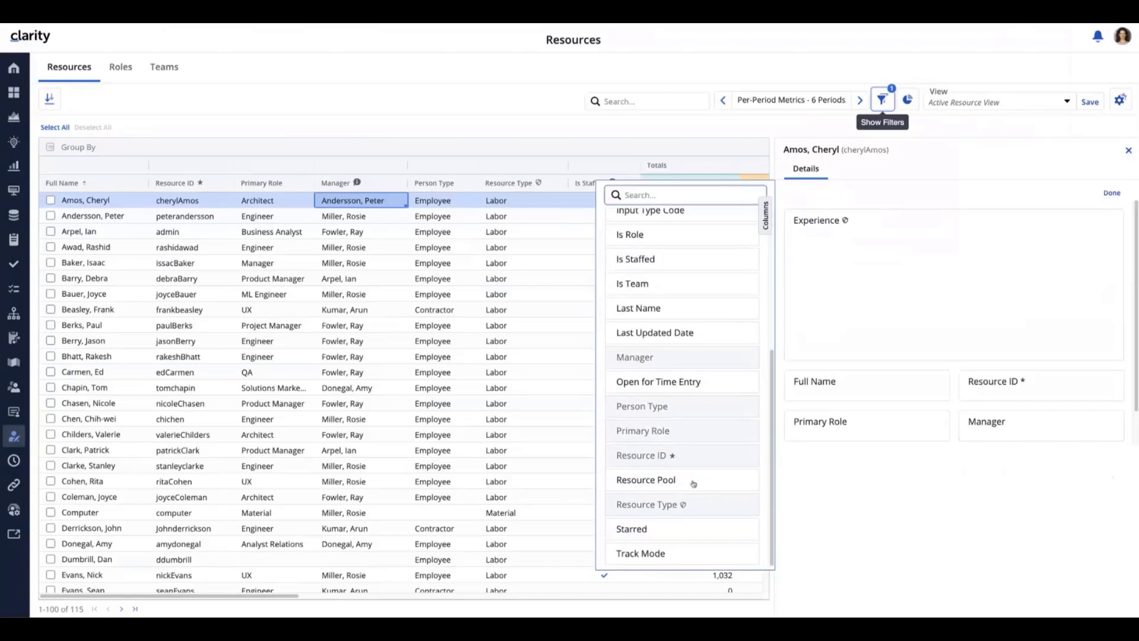
scroll(687, 491, up, 5)
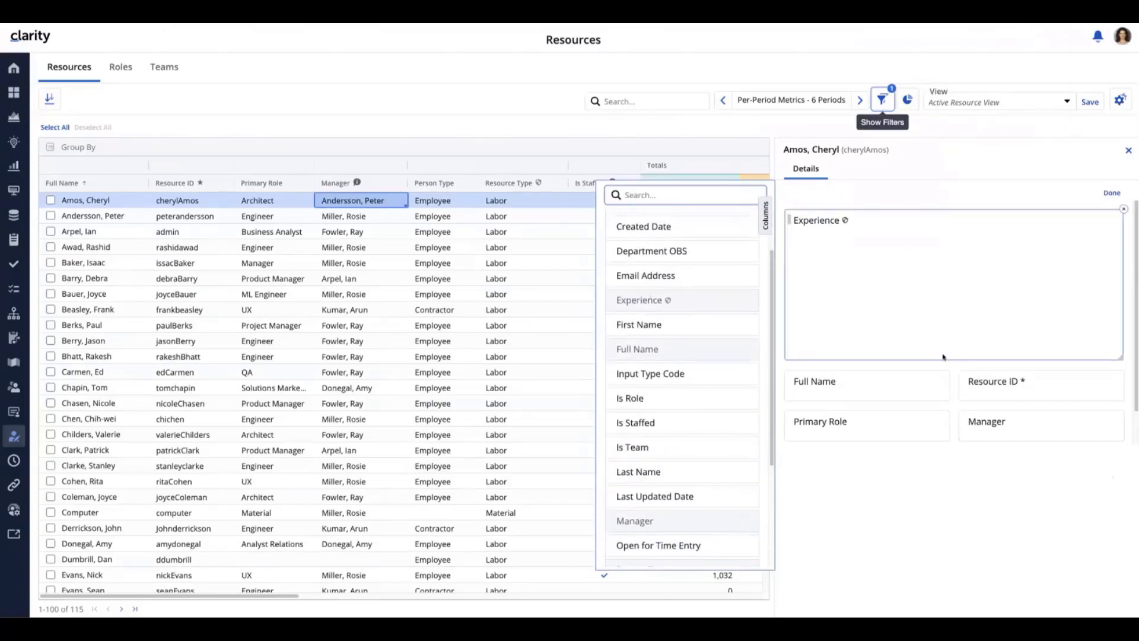
click(1108, 191)
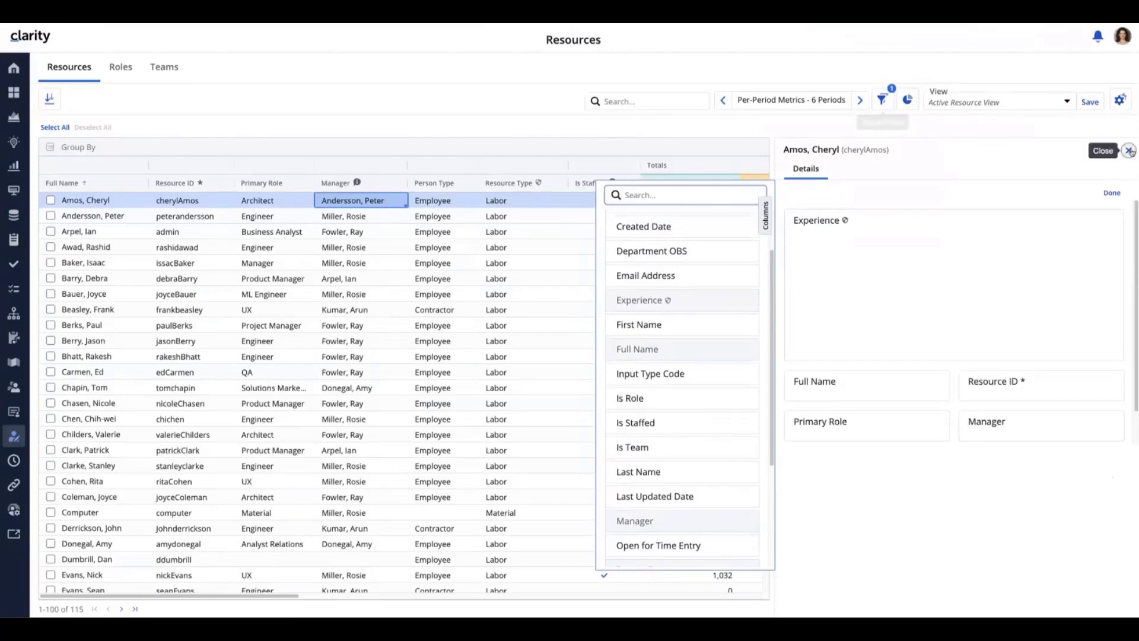
click(1129, 151)
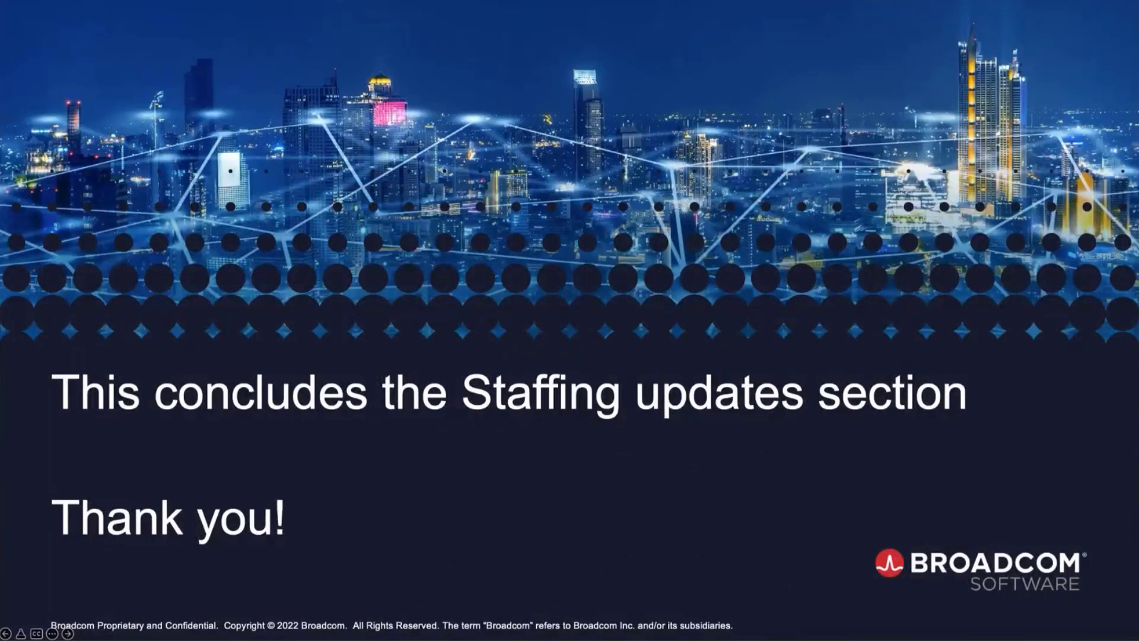
key(Right)
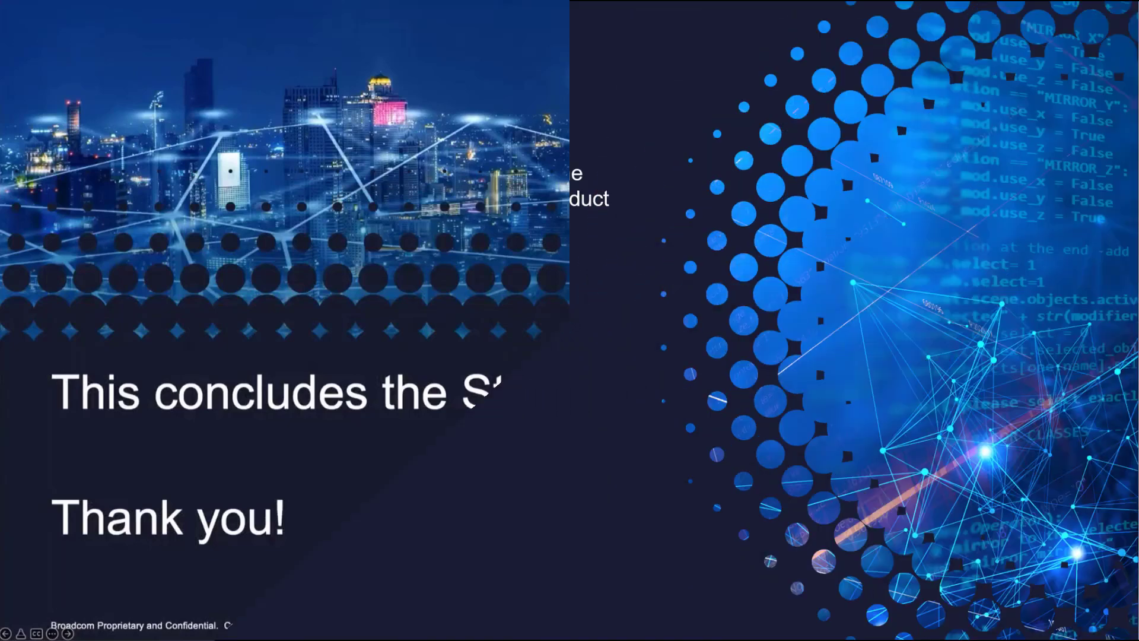